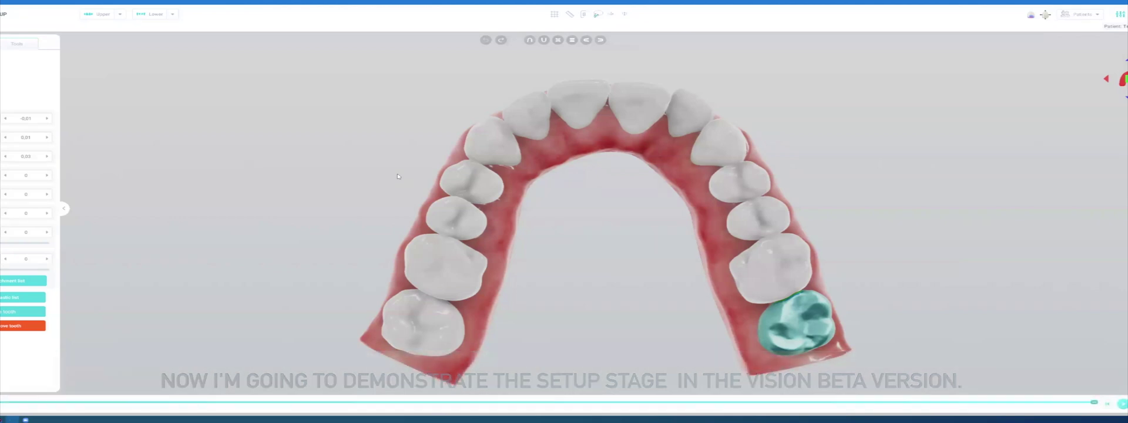
# - Show the lower jaw together with the upper jaw and view both arches from the front
pyautogui.moveTo(600, 145); pyautogui.dragTo(573, 124, button='middle')
pyautogui.moveTo(574, 123); pyautogui.dragTo(597, 187)
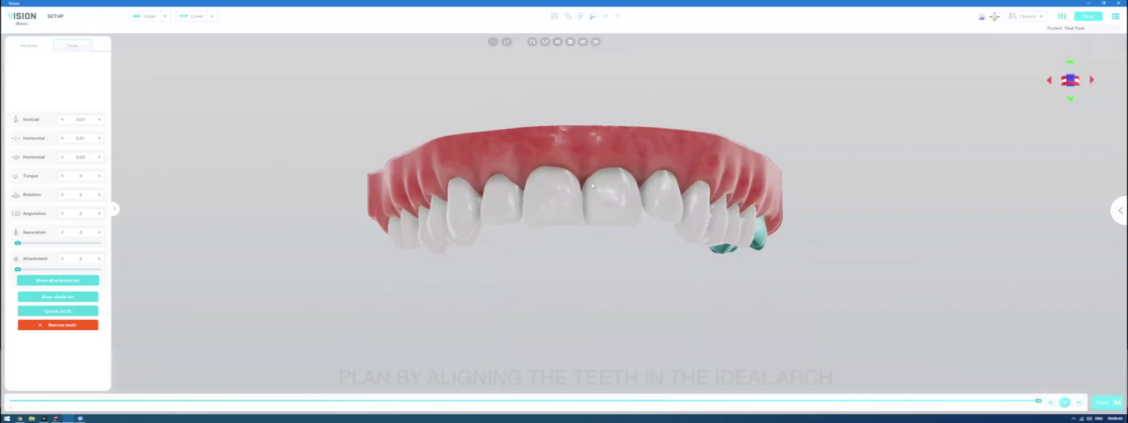
pyautogui.click(193, 17)
pyautogui.moveTo(566, 191); pyautogui.dragTo(568, 198)
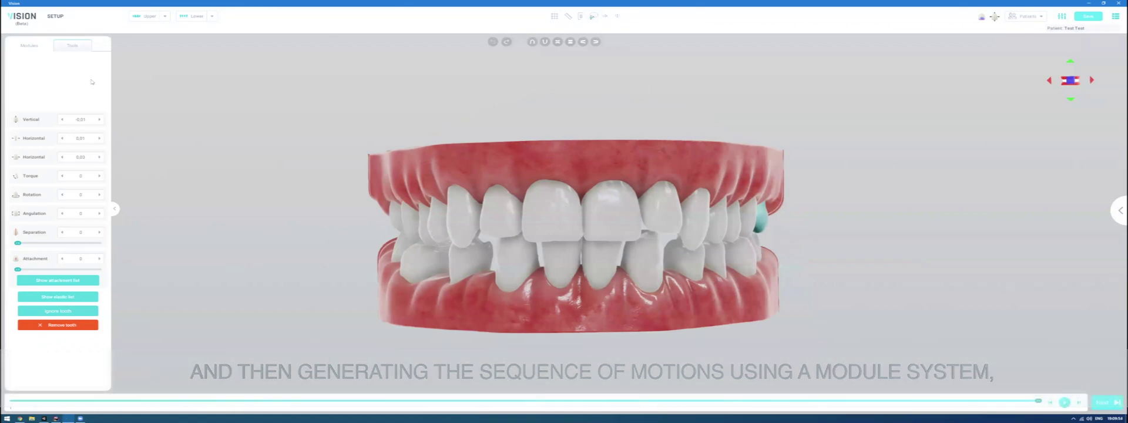
pyautogui.click(41, 46)
pyautogui.click(71, 45)
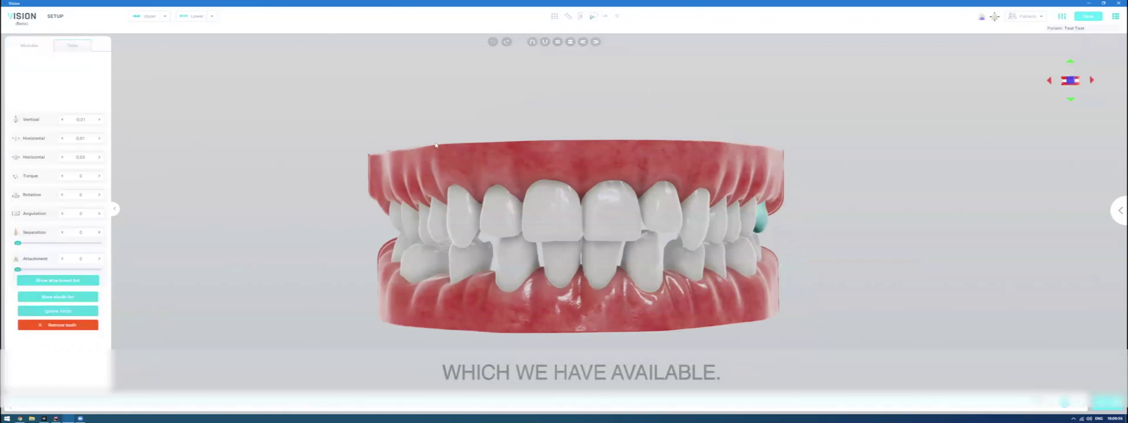
# - Select the upper left central incisor and turn on the movement gizmo for it
pyautogui.scroll(2, 576, 246)
pyautogui.moveTo(573, 248); pyautogui.dragTo(582, 259, button='middle')
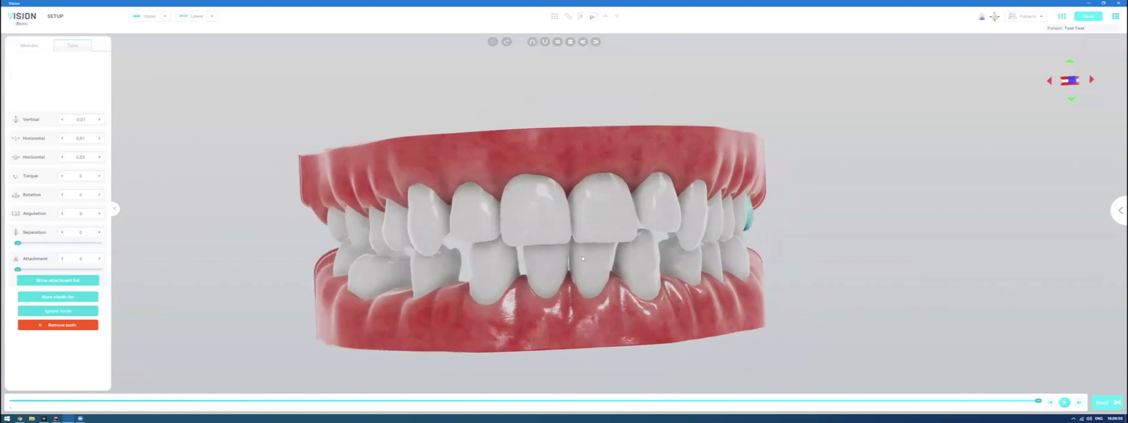
pyautogui.moveTo(616, 215); pyautogui.dragTo(597, 158)
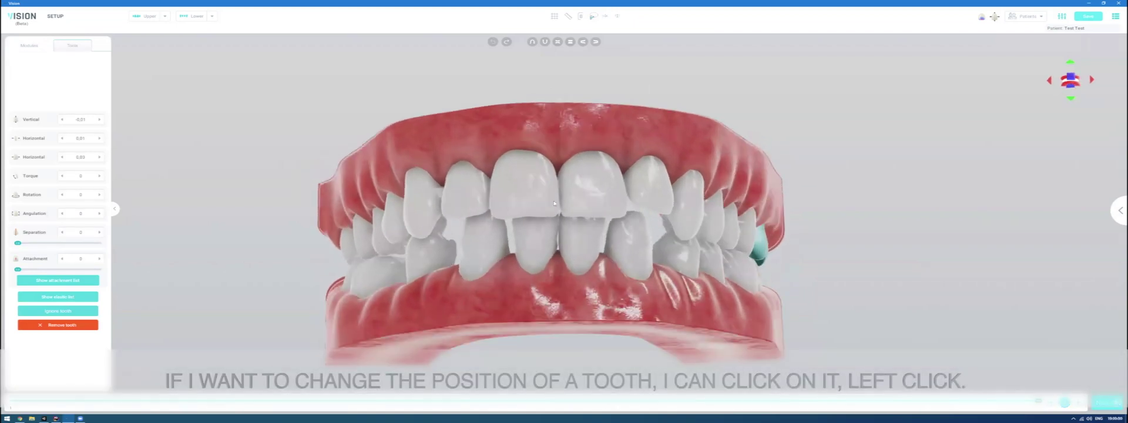
pyautogui.click(598, 157)
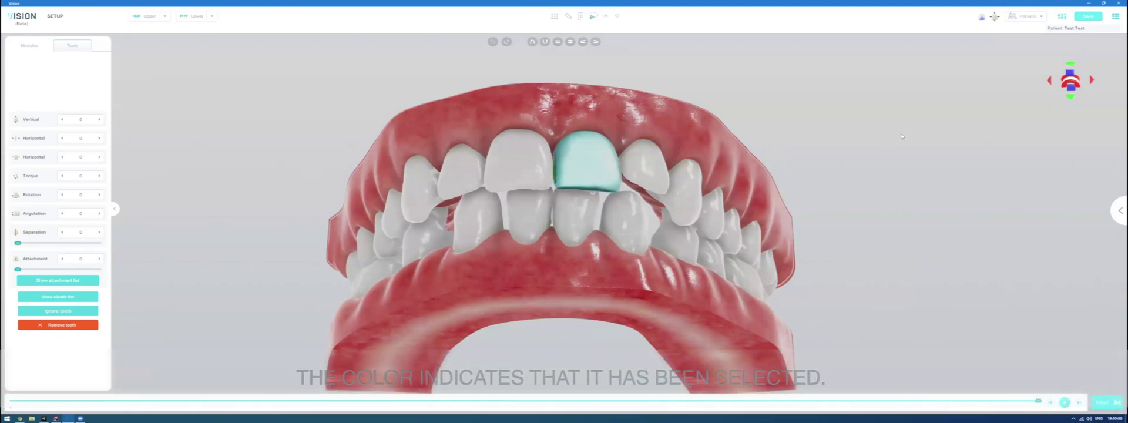
pyautogui.click(995, 17)
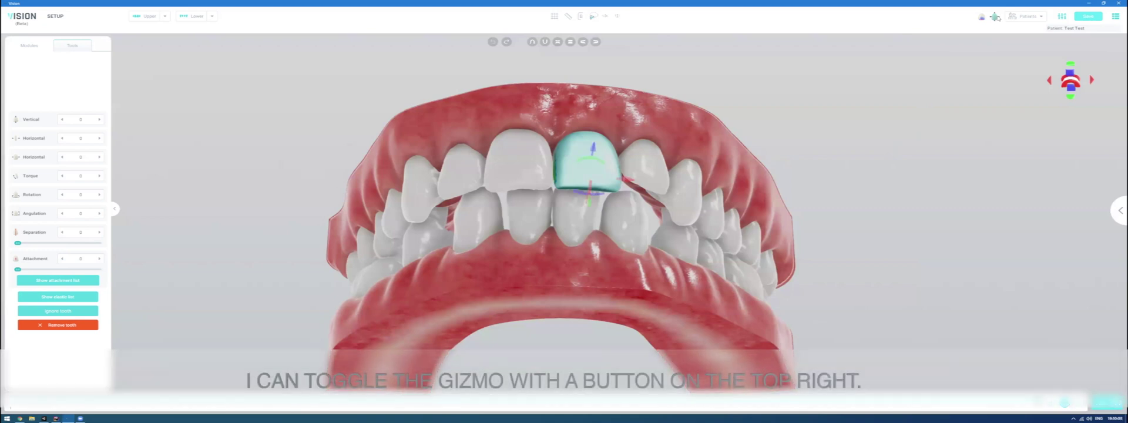
# - Shift the upper left central incisor slightly and rotate it by about 1.2 degrees with the gizmo
pyautogui.moveTo(590, 150)
pyautogui.mouseDown(button='middle')
pyautogui.moveTo(591, 176)
pyautogui.moveTo(614, 185)
pyautogui.moveTo(612, 145)
pyautogui.mouseUp(button='middle')
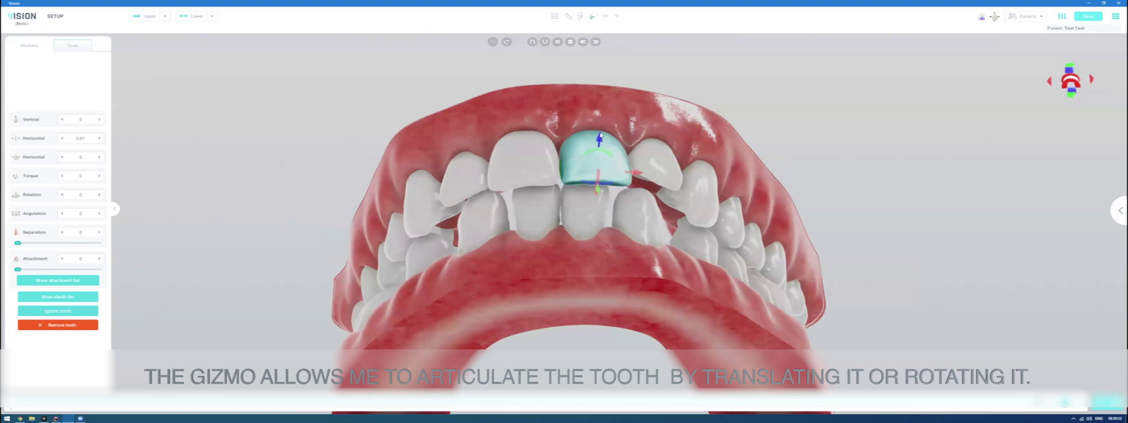
pyautogui.moveTo(600, 136); pyautogui.dragTo(601, 133)
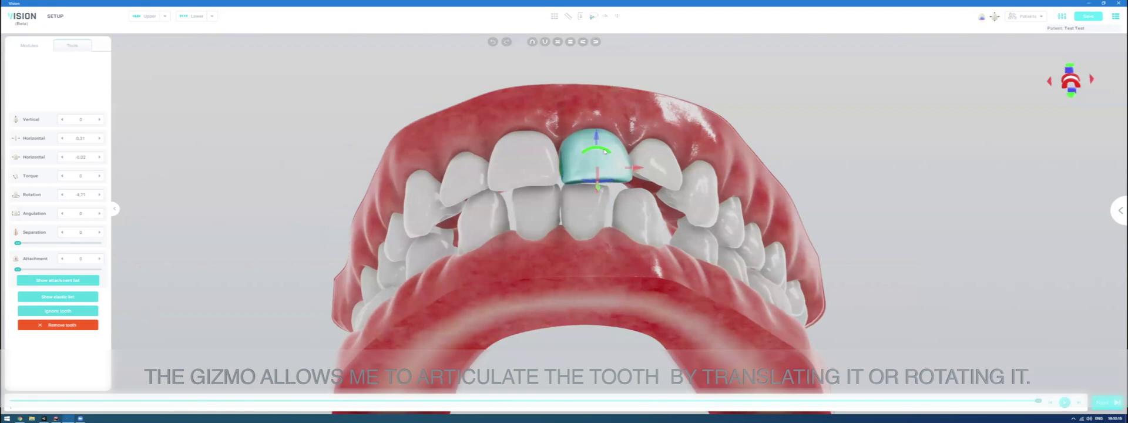
pyautogui.moveTo(605, 151); pyautogui.dragTo(608, 182)
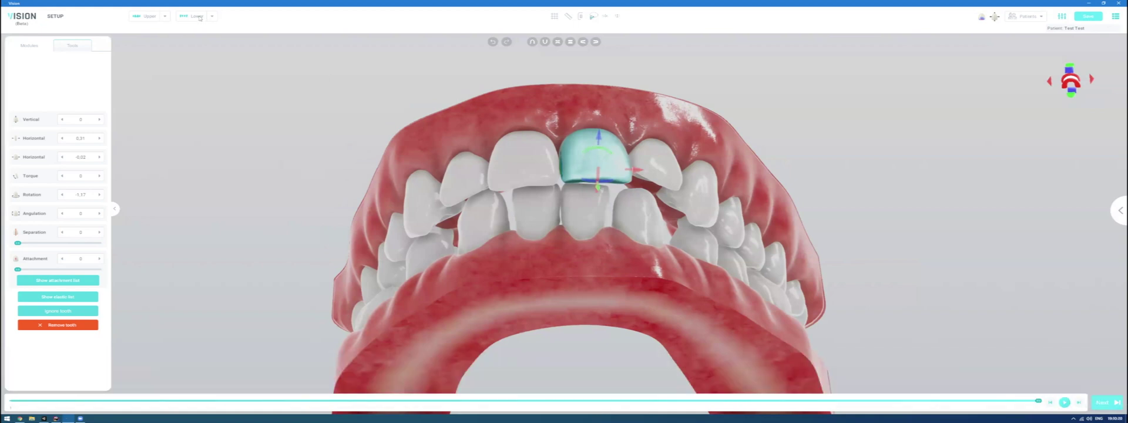
# - Hide the lower jaw and switch to the occlusal view of the upper arch
pyautogui.click(196, 16)
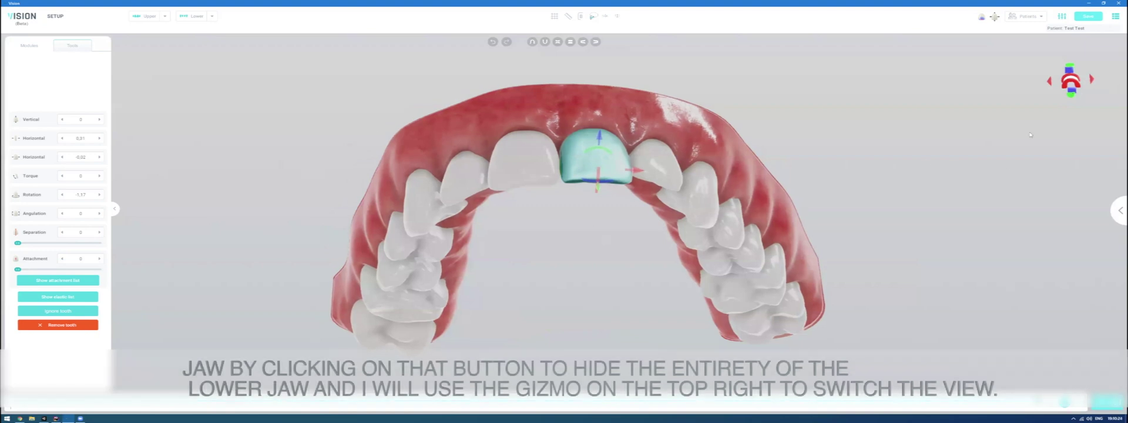
pyautogui.click(1072, 94)
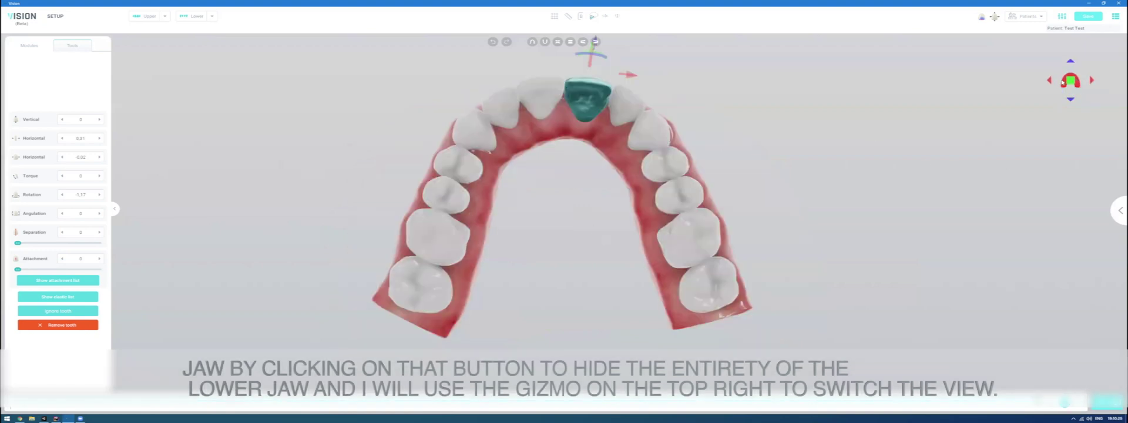
pyautogui.moveTo(556, 125); pyautogui.dragTo(548, 173)
pyautogui.scroll(3, 540, 183)
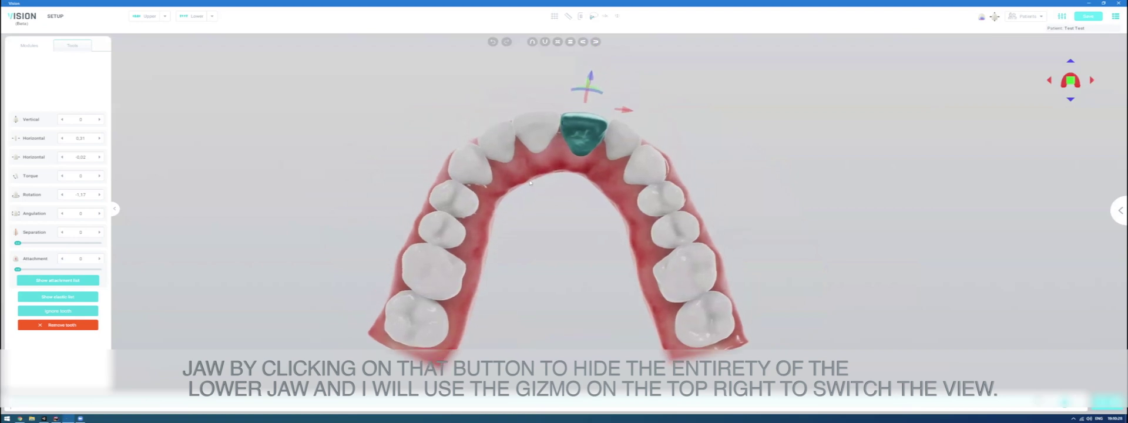
pyautogui.moveTo(545, 158); pyautogui.dragTo(526, 146, button='middle')
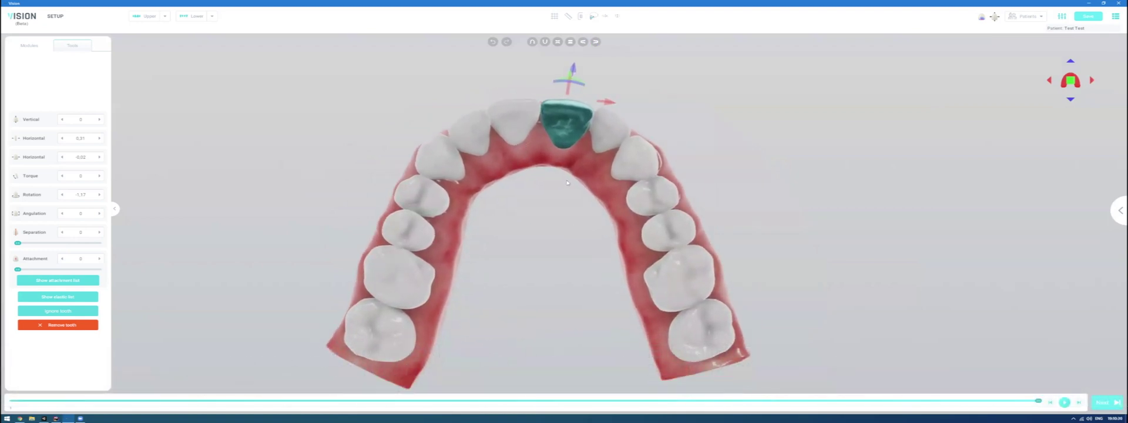
# - Move the upper left second molar slightly backward along the arch
pyautogui.click(612, 126)
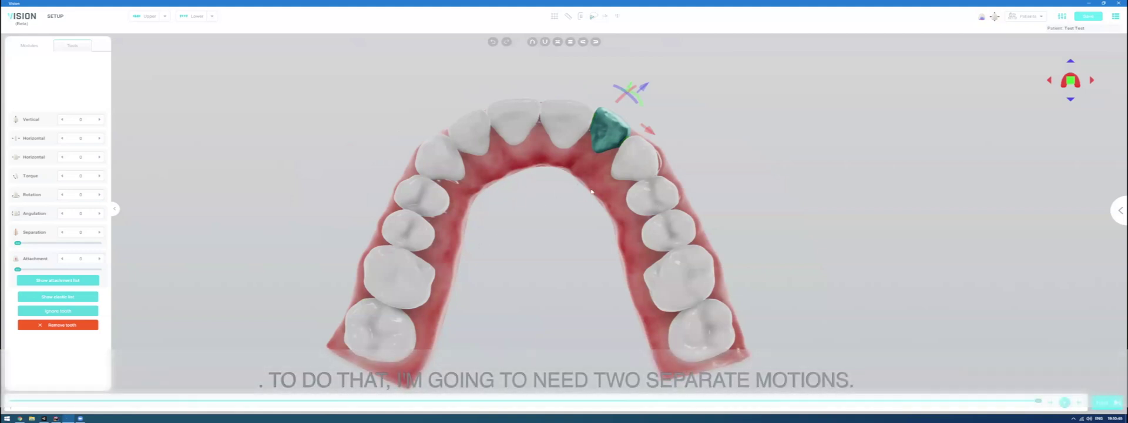
pyautogui.click(721, 339)
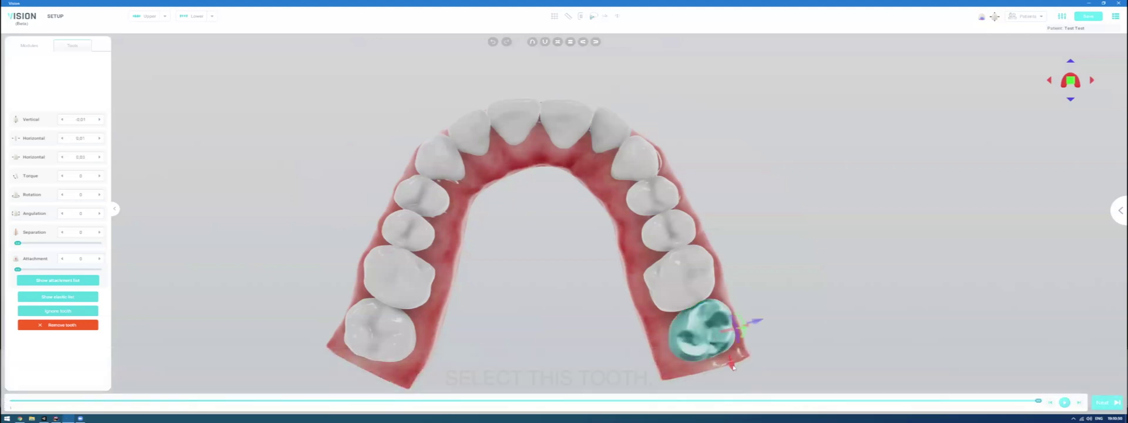
pyautogui.moveTo(732, 364); pyautogui.dragTo(732, 369)
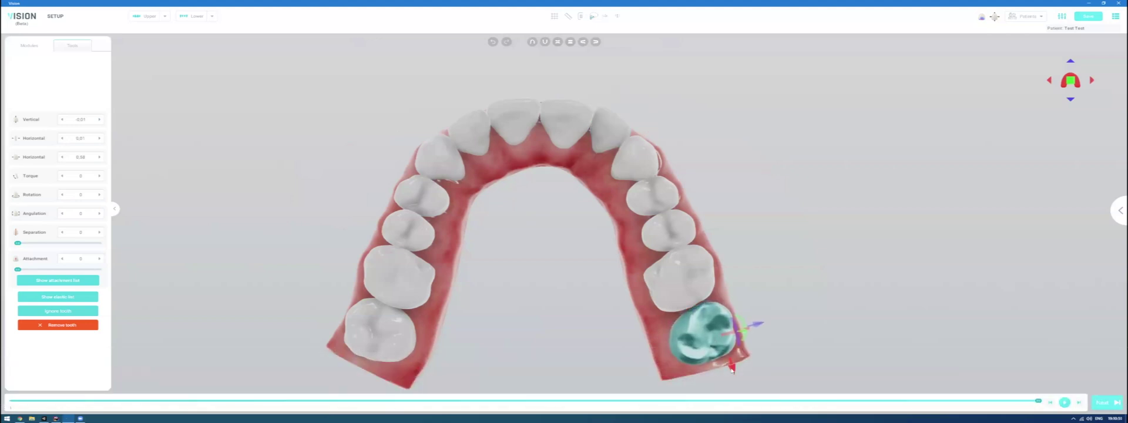
# - Move the upper left first molar, both premolars and the canine backward to open space for the lateral incisor
pyautogui.click(679, 270)
pyautogui.click(676, 232)
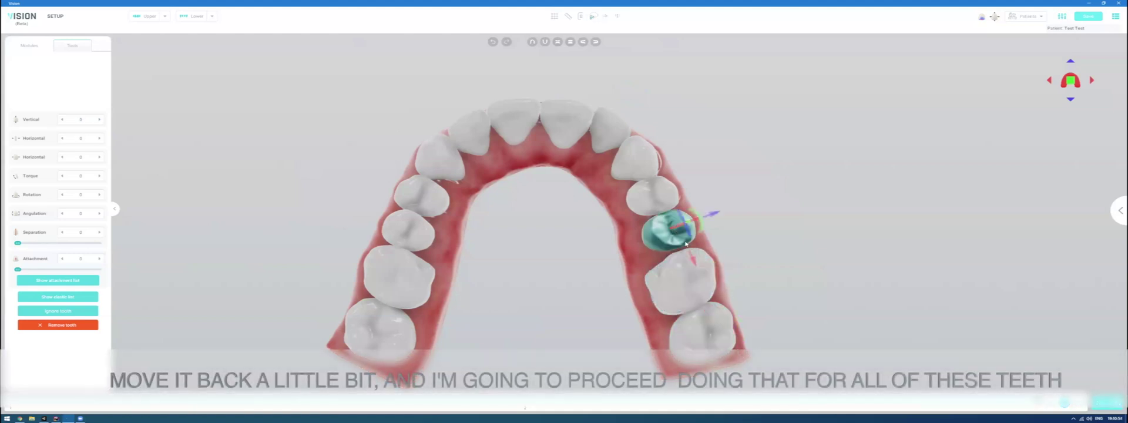
pyautogui.click(654, 194)
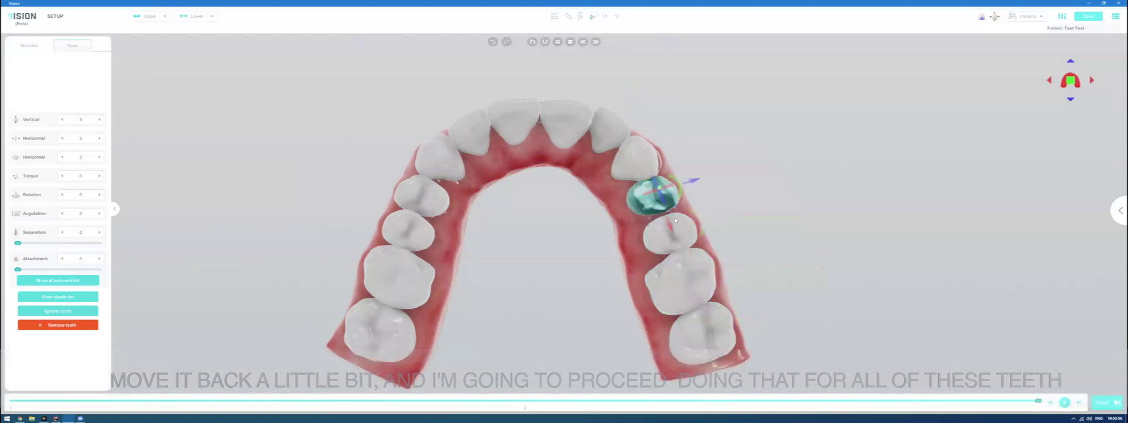
pyautogui.click(634, 158)
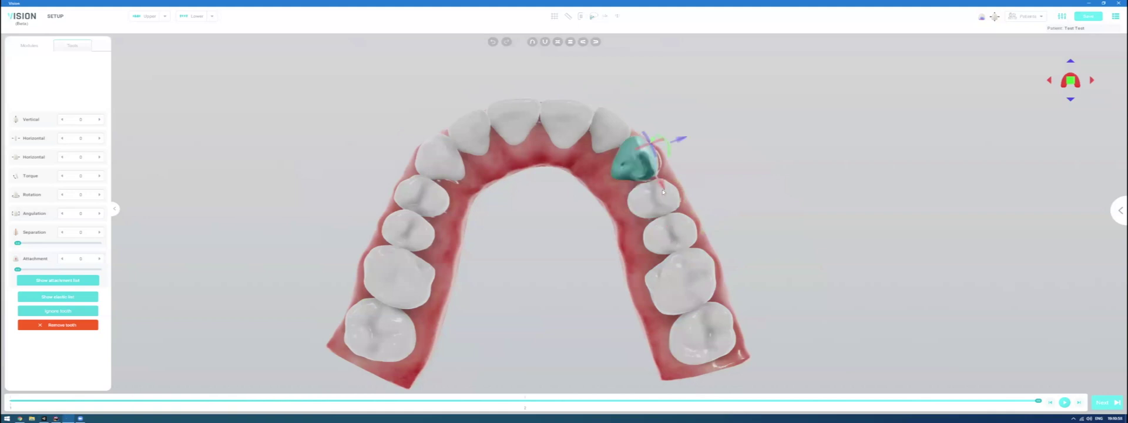
pyautogui.moveTo(666, 197); pyautogui.dragTo(668, 201)
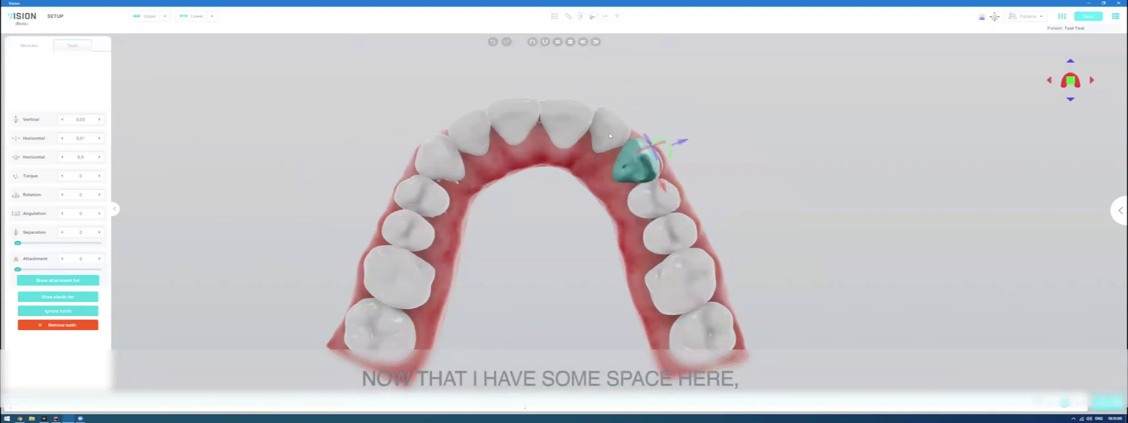
# - Add a second motion module for the upper jaw and make Module 2 the active one
pyautogui.click(30, 45)
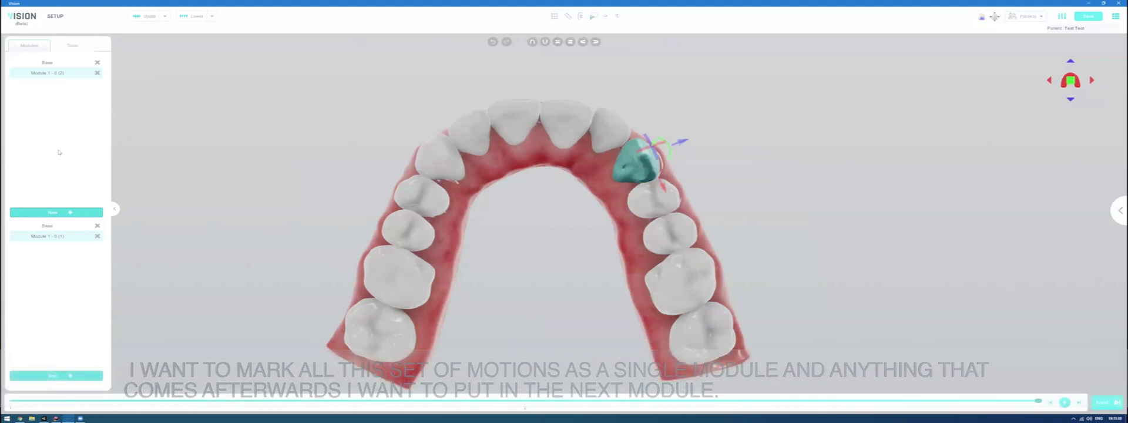
pyautogui.click(53, 212)
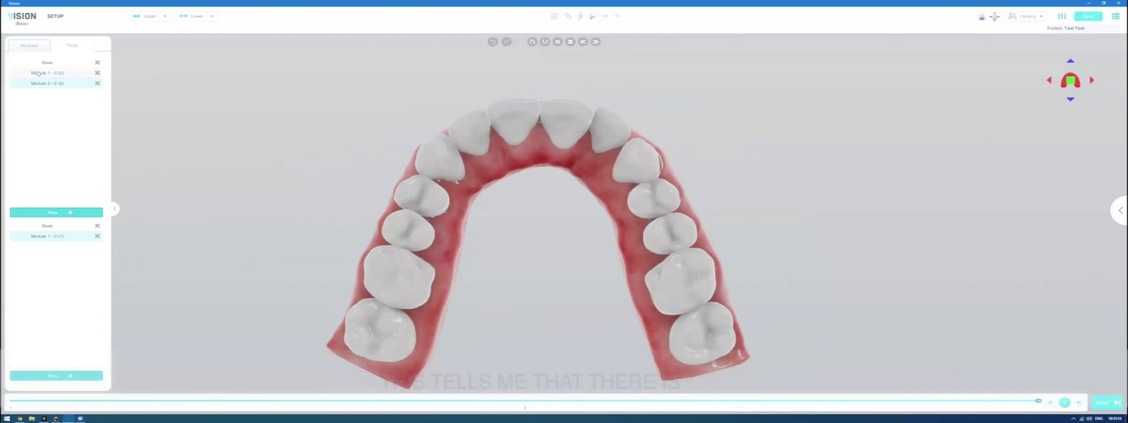
pyautogui.click(41, 74)
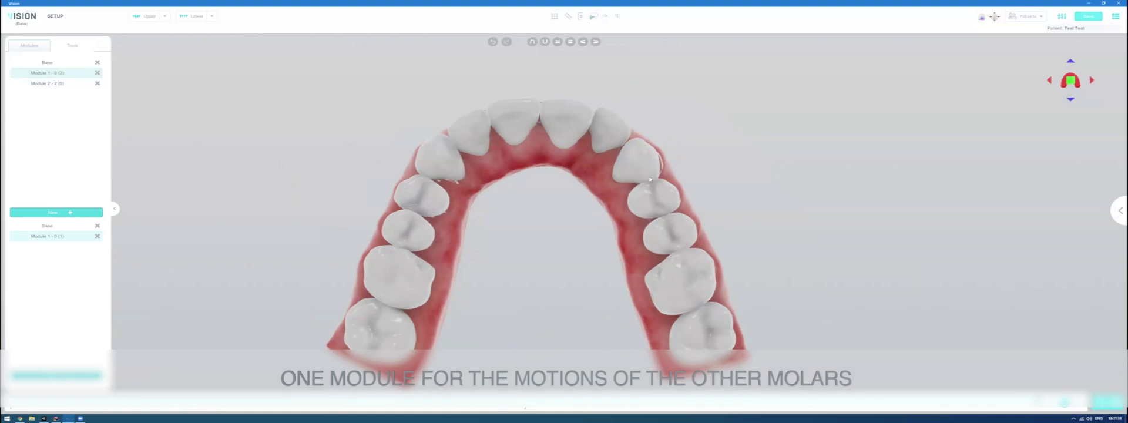
pyautogui.click(45, 85)
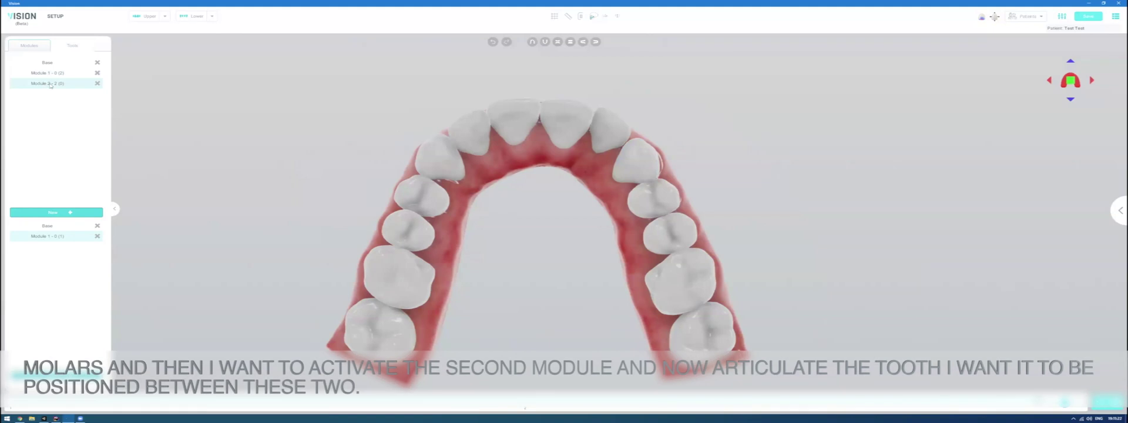
# - Rotate the upper left lateral incisor and push it inward so it sits between the central incisor and the canine
pyautogui.click(606, 131)
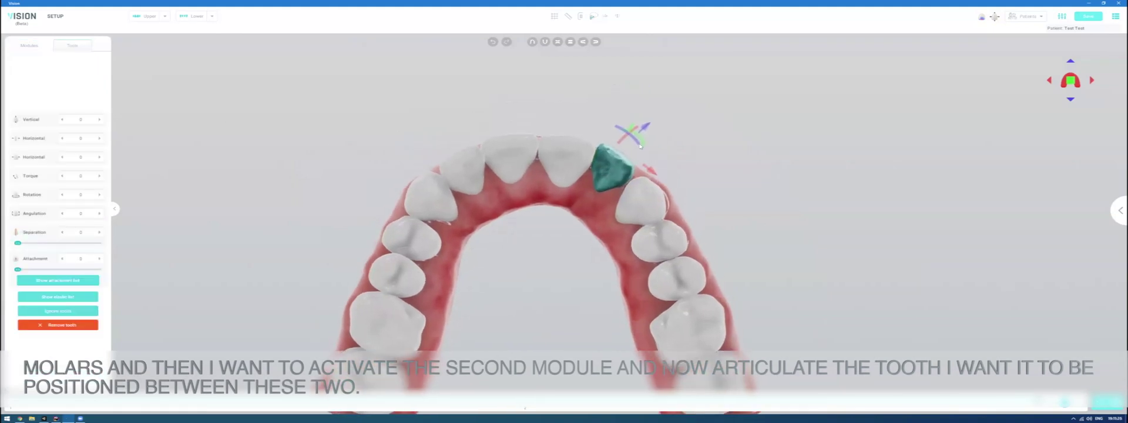
pyautogui.moveTo(643, 139); pyautogui.dragTo(641, 129)
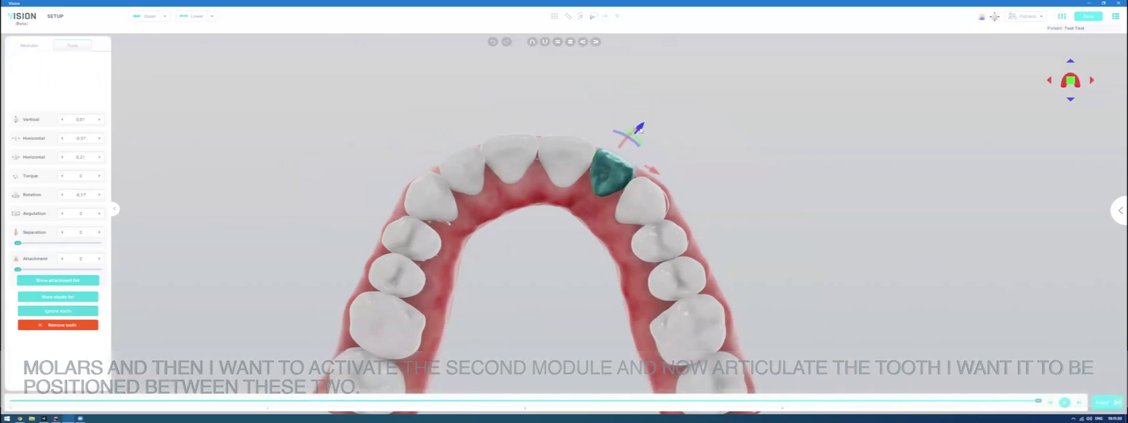
pyautogui.moveTo(582, 194); pyautogui.dragTo(564, 227, button='middle')
pyautogui.scroll(3, 563, 239)
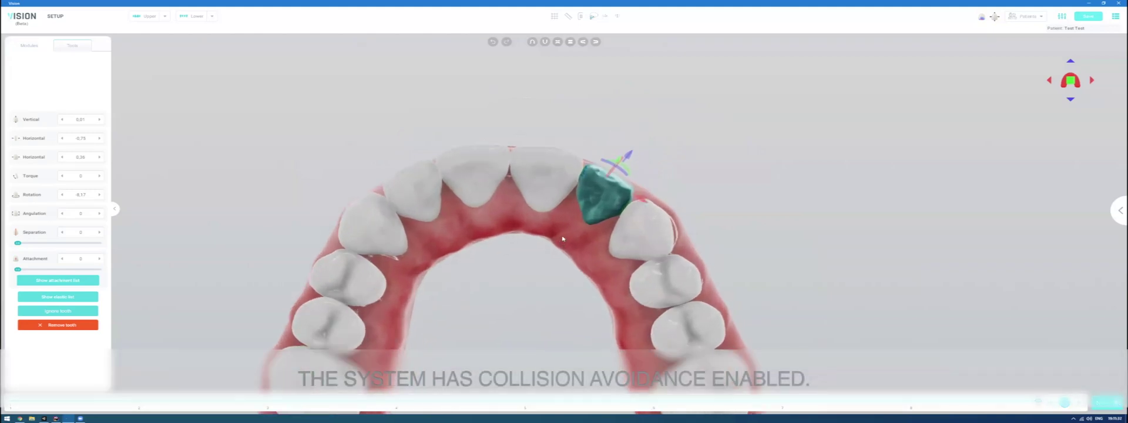
pyautogui.scroll(4, 563, 240)
pyautogui.moveTo(582, 214); pyautogui.dragTo(584, 227, button='right')
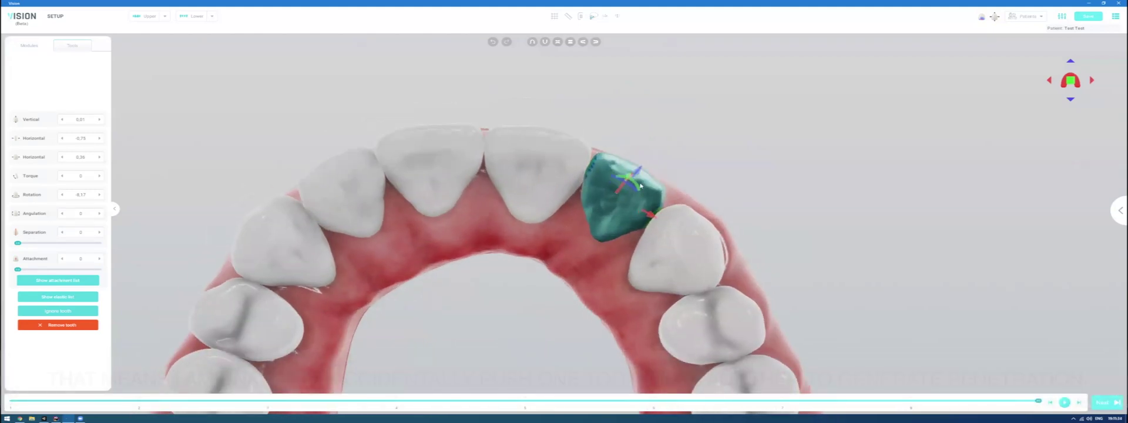
pyautogui.moveTo(640, 170); pyautogui.dragTo(639, 173)
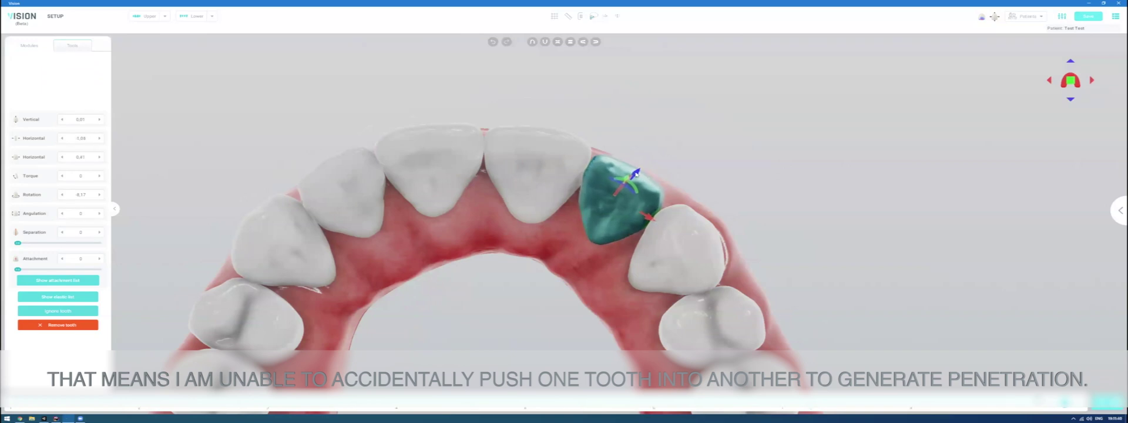
pyautogui.moveTo(639, 172)
pyautogui.mouseDown()
pyautogui.moveTo(650, 157)
pyautogui.moveTo(633, 175)
pyautogui.mouseUp()
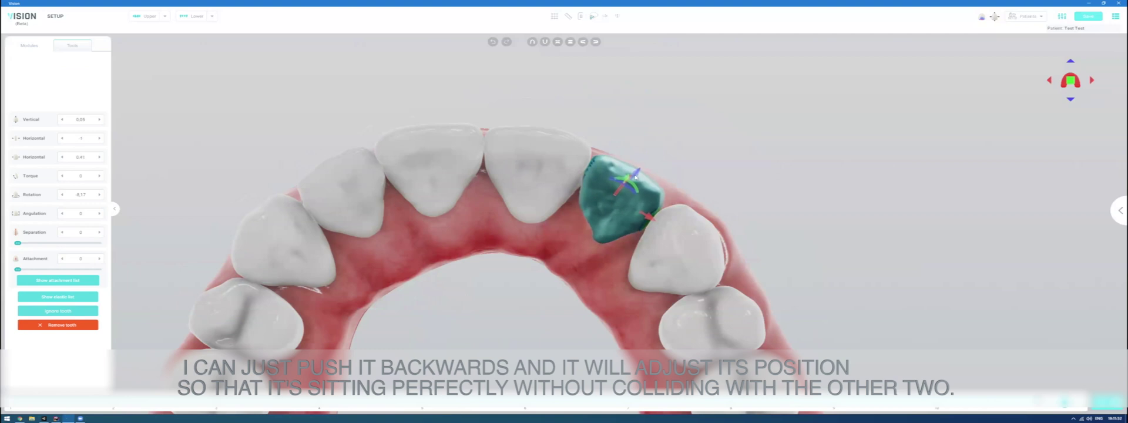
# - Examine the repositioned lateral incisor and its fit within the whole upper arch
pyautogui.scroll(-5, 612, 191)
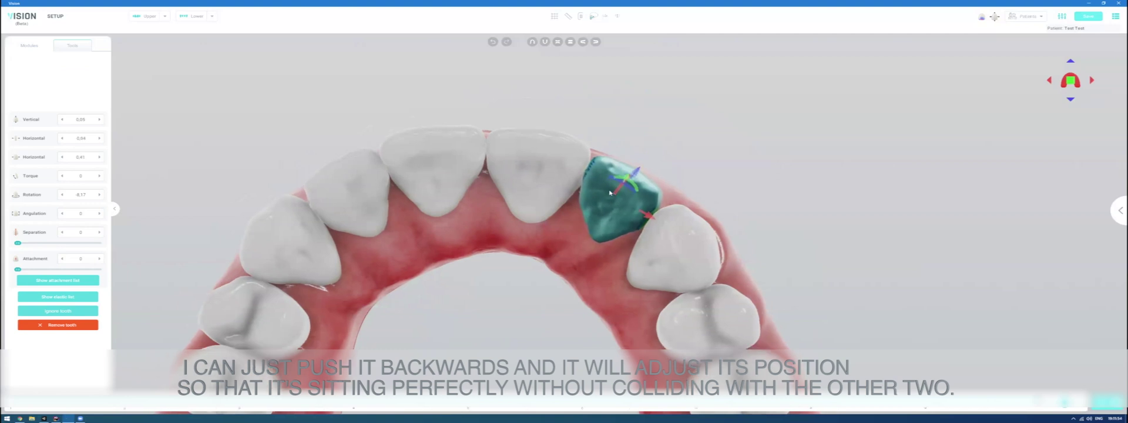
pyautogui.moveTo(544, 263); pyautogui.dragTo(572, 236, button='middle')
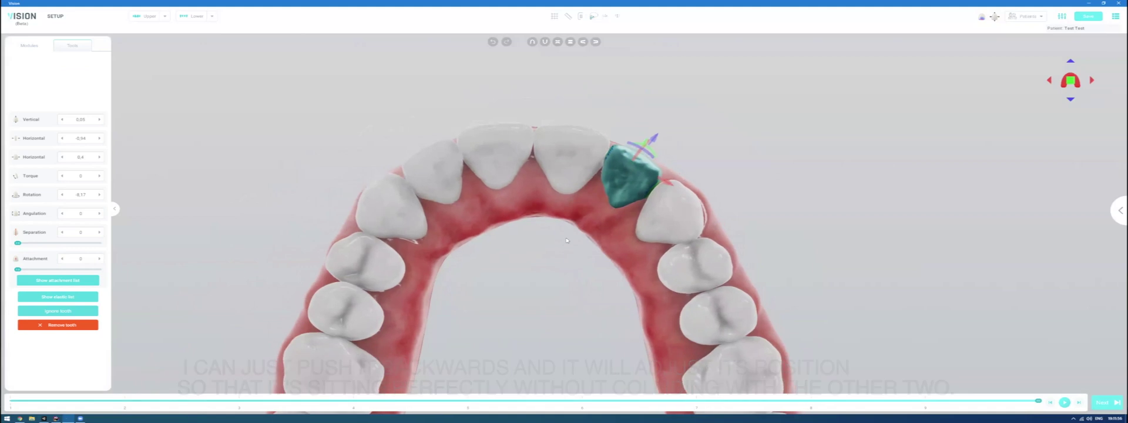
pyautogui.scroll(-1, 573, 235)
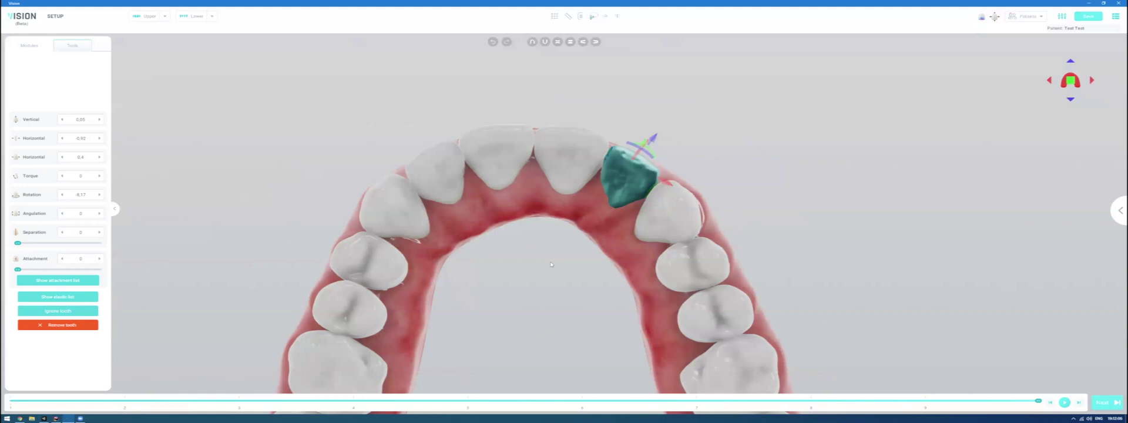
pyautogui.scroll(-1, 576, 255)
pyautogui.moveTo(575, 255); pyautogui.dragTo(573, 195, button='middle')
pyautogui.scroll(-2, 600, 234)
pyautogui.scroll(-2, 572, 195)
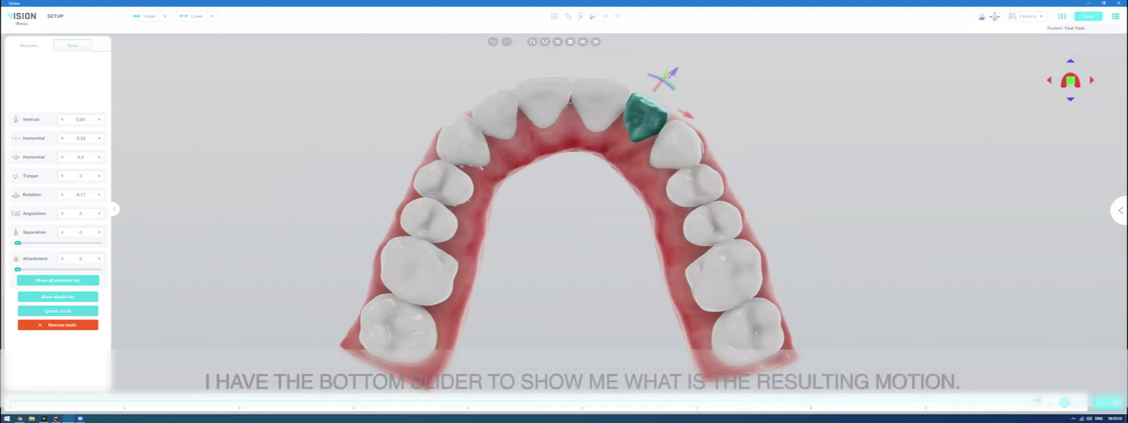
# - Review the upper teeth's motion along the treatment timeline, and examine the aligned arch from the chewing side and the front
pyautogui.moveTo(1039, 401); pyautogui.dragTo(740, 416)
pyautogui.moveTo(300, 417)
pyautogui.mouseDown()
pyautogui.moveTo(15, 412)
pyautogui.moveTo(297, 408)
pyautogui.mouseUp()
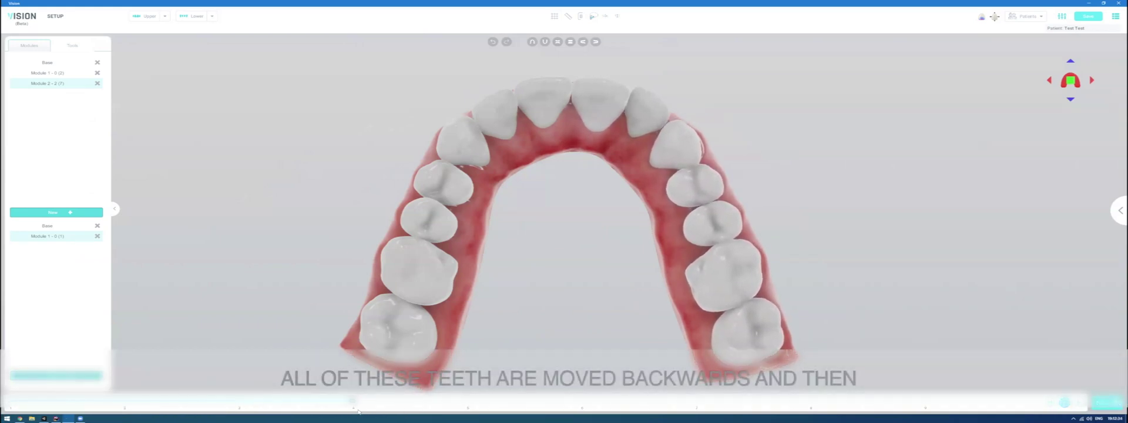
pyautogui.moveTo(359, 412); pyautogui.dragTo(953, 403)
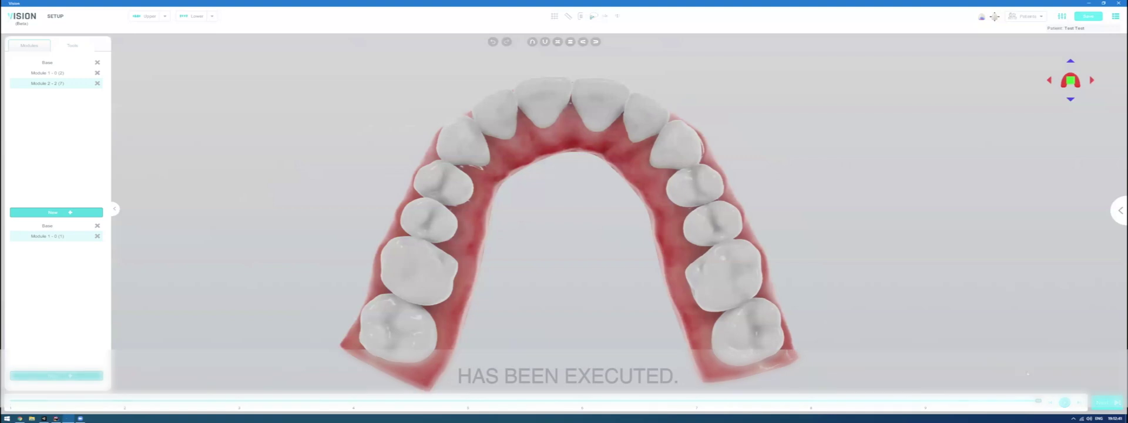
pyautogui.moveTo(178, 145); pyautogui.dragTo(210, 137, button='middle')
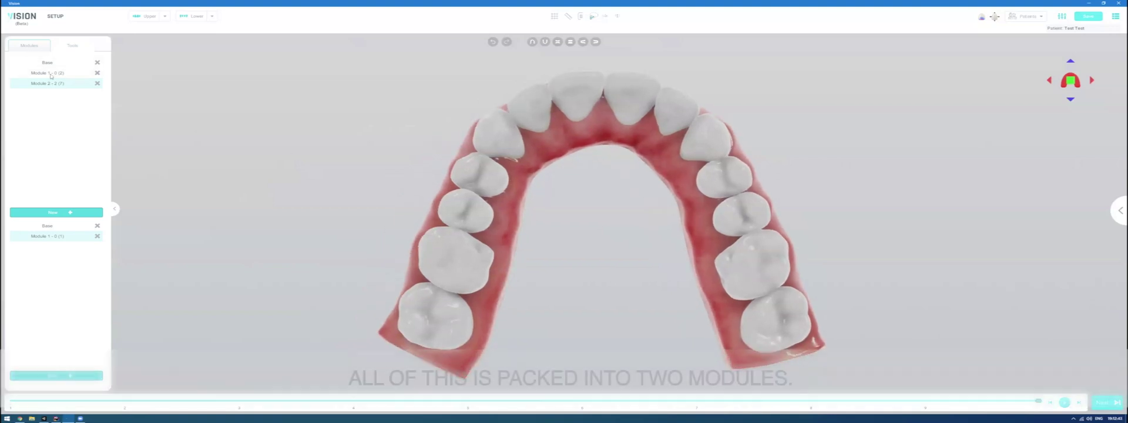
pyautogui.moveTo(608, 151); pyautogui.dragTo(583, 200, button='middle')
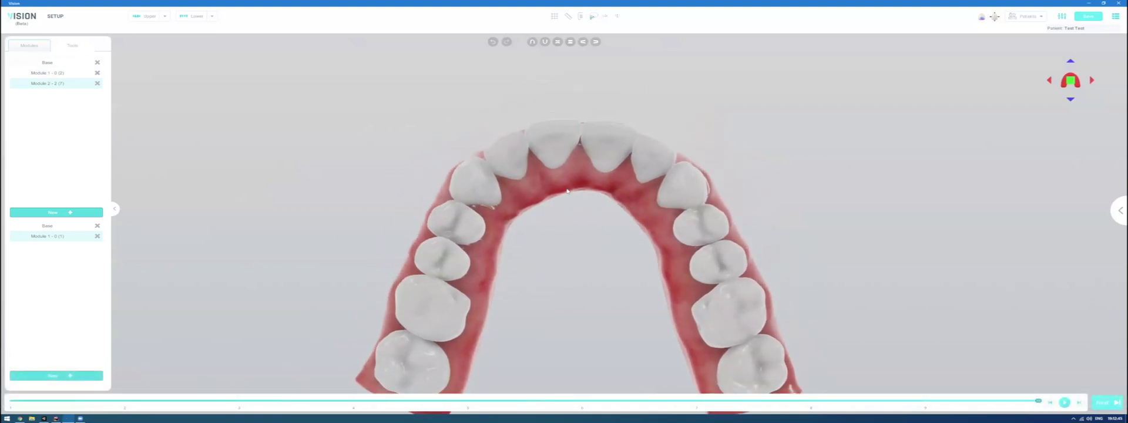
pyautogui.click(558, 42)
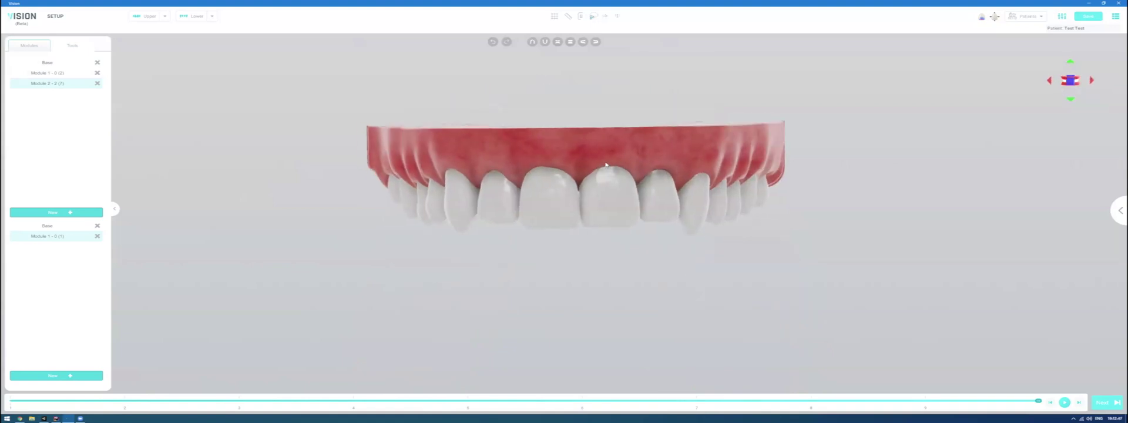
pyautogui.moveTo(572, 216); pyautogui.dragTo(565, 115, button='middle')
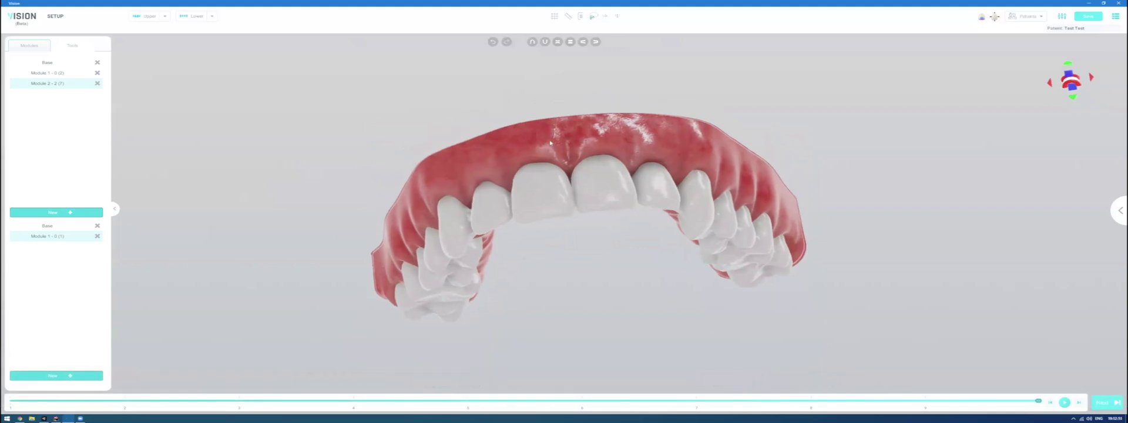
pyautogui.moveTo(493, 214); pyautogui.dragTo(495, 199, button='middle')
pyautogui.moveTo(546, 154); pyautogui.dragTo(560, 180, button='middle')
pyautogui.moveTo(560, 180); pyautogui.dragTo(649, 186)
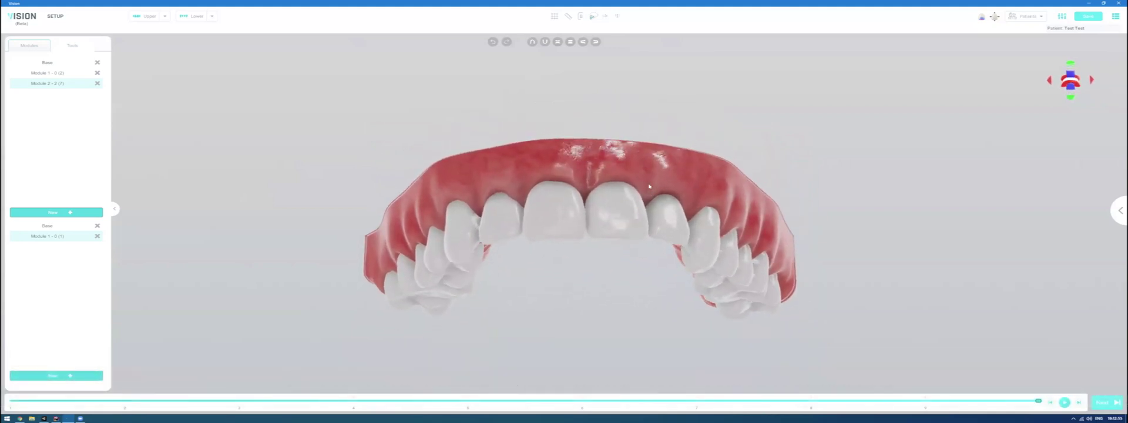
# - Place a pentagonal attachment on the front surface of the upper left lateral incisor
pyautogui.click(73, 46)
pyautogui.click(623, 204)
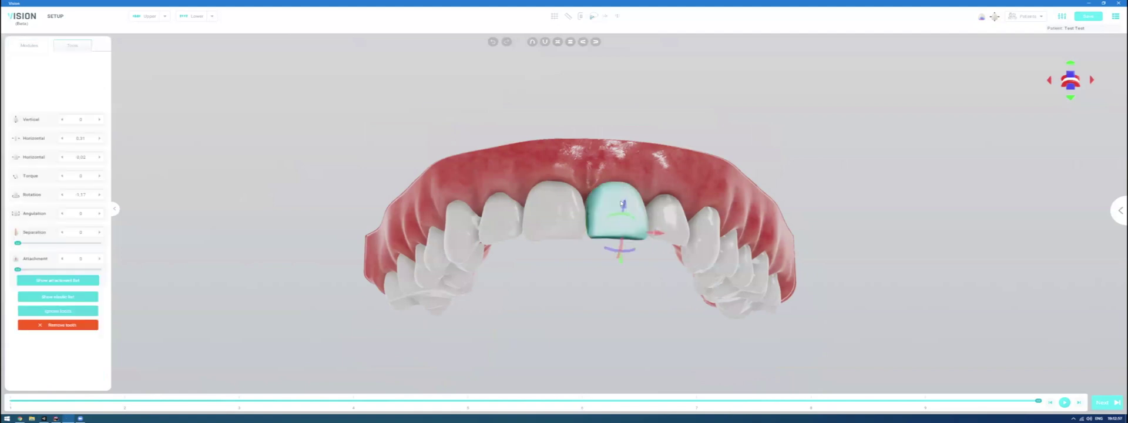
pyautogui.click(667, 215)
pyautogui.scroll(3, 561, 153)
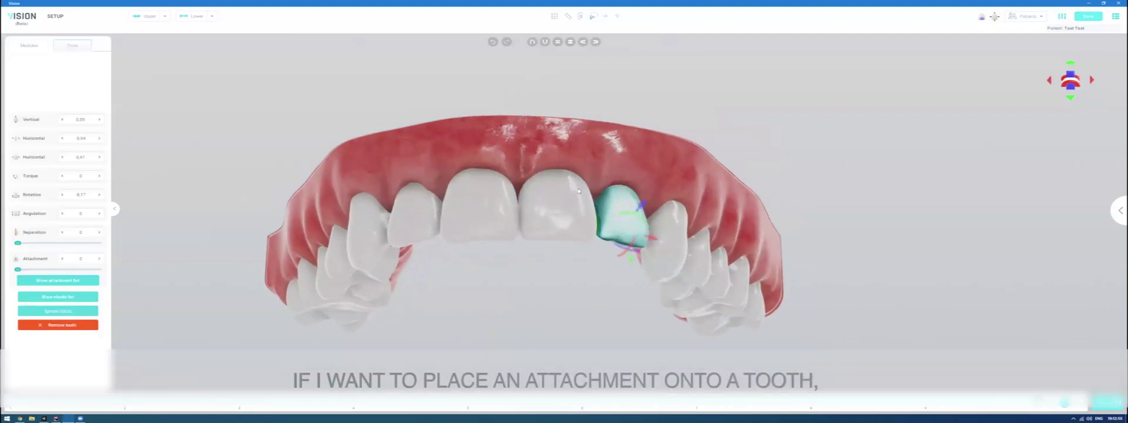
pyautogui.moveTo(562, 153); pyautogui.dragTo(474, 217)
pyautogui.moveTo(473, 217); pyautogui.dragTo(437, 241, button='middle')
pyautogui.scroll(2, 438, 241)
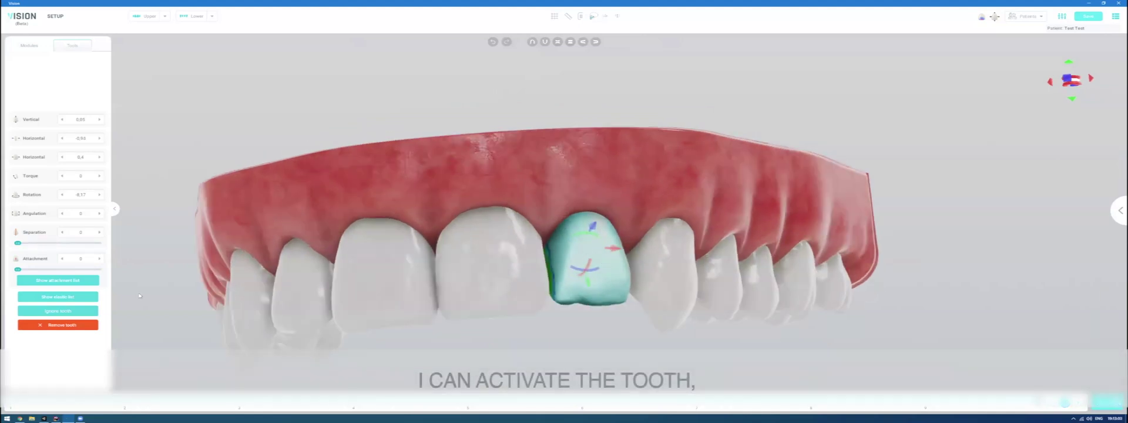
pyautogui.click(61, 281)
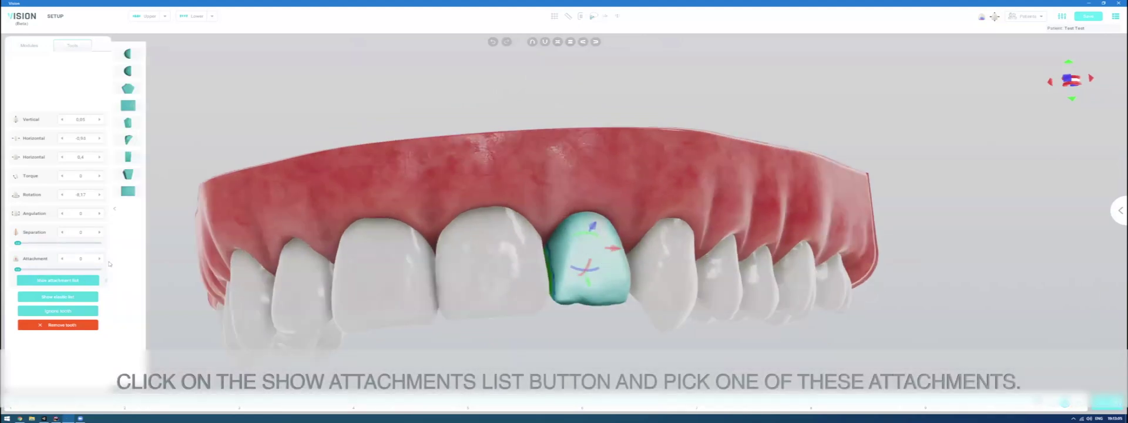
pyautogui.moveTo(127, 88); pyautogui.dragTo(582, 258)
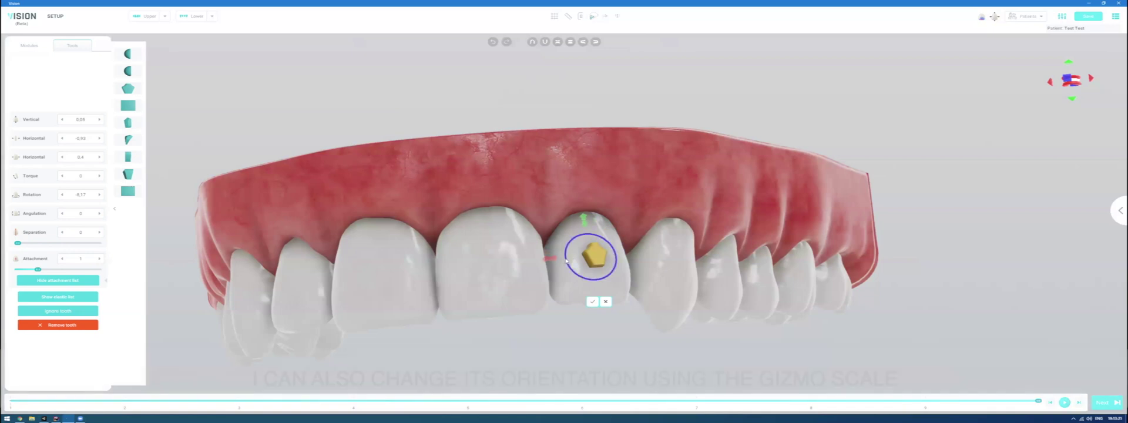
# - Adjust the attachment's orientation on the lateral incisor and set its thickness to 1.21 mm
pyautogui.moveTo(567, 260); pyautogui.dragTo(543, 260)
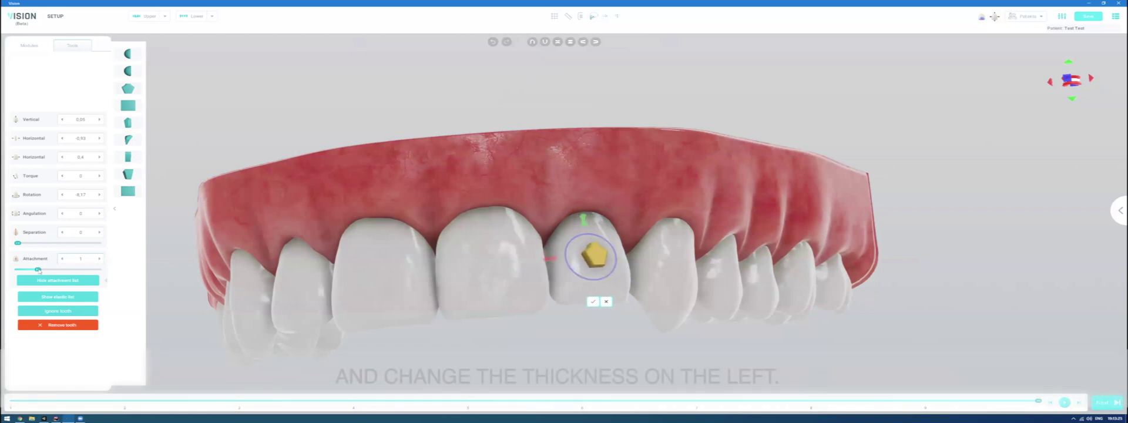
pyautogui.moveTo(38, 270); pyautogui.dragTo(58, 271)
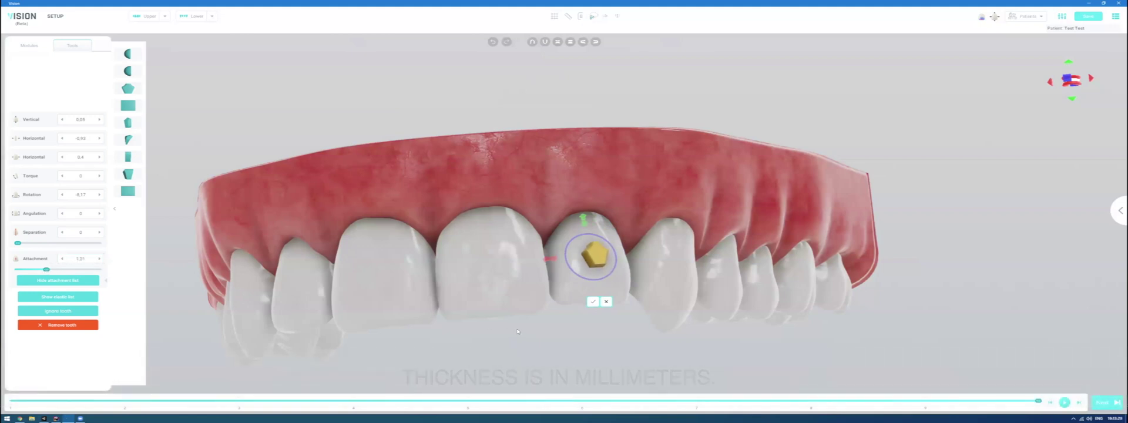
# - Make the attachment start at the fifth aligner, shift it slightly up toward the canine and apply its placement
pyautogui.moveTo(1039, 402); pyautogui.dragTo(850, 408)
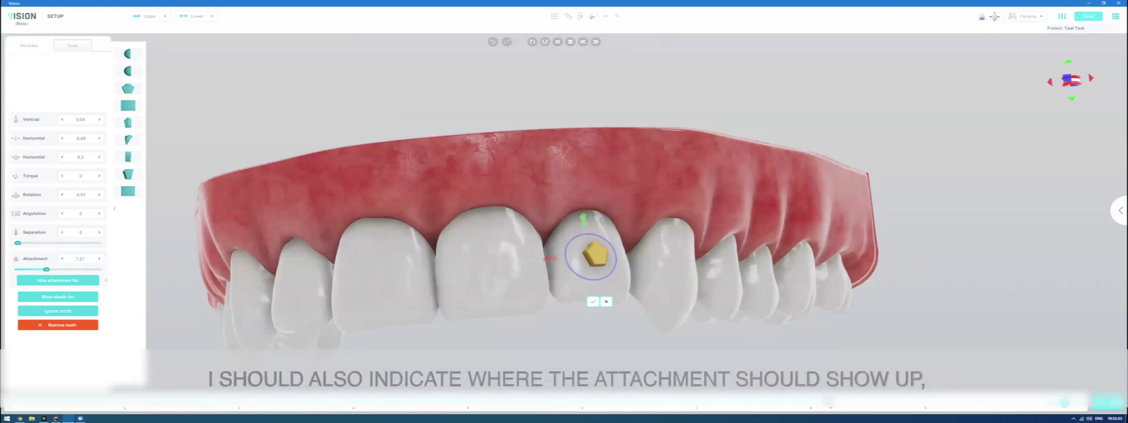
pyautogui.moveTo(818, 401); pyautogui.dragTo(468, 403)
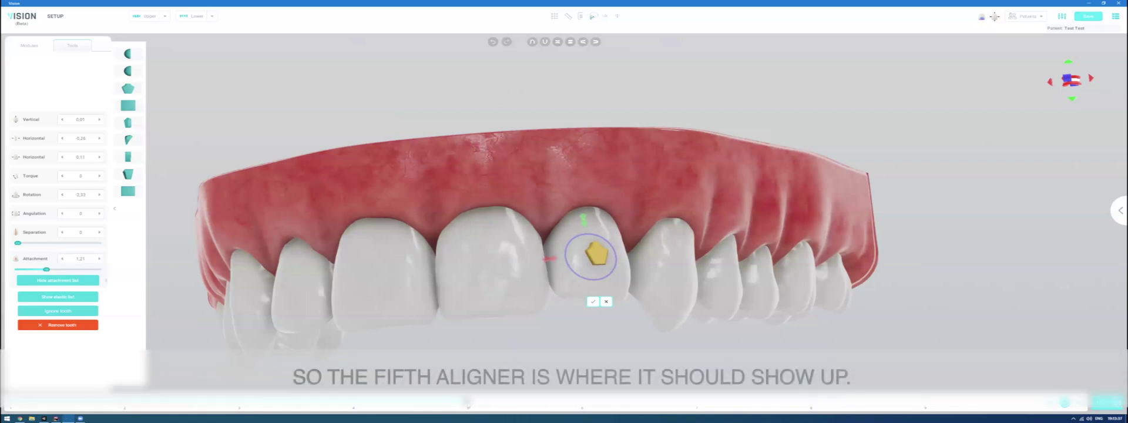
pyautogui.moveTo(577, 255); pyautogui.dragTo(597, 249)
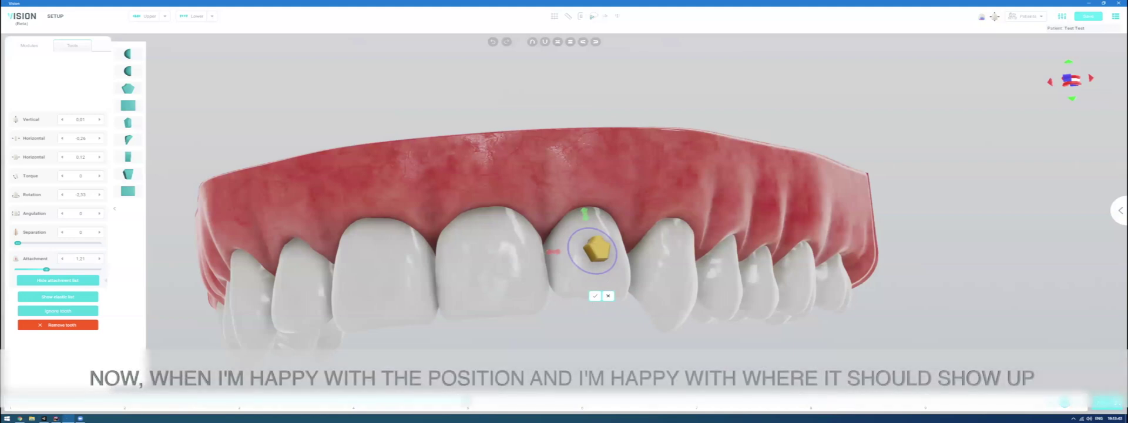
pyautogui.click(596, 296)
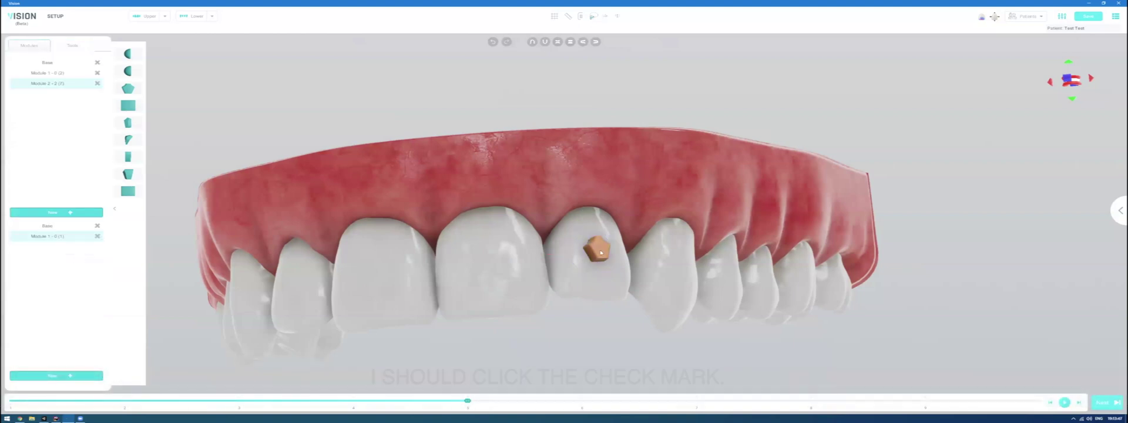
# - Remove the lateral incisor's attachment at the eighth aligner and check along the timeline at which aligners it is present
pyautogui.moveTo(604, 258)
pyautogui.mouseDown(button='right')
pyautogui.moveTo(553, 255)
pyautogui.moveTo(597, 245)
pyautogui.moveTo(589, 267)
pyautogui.mouseUp(button='right')
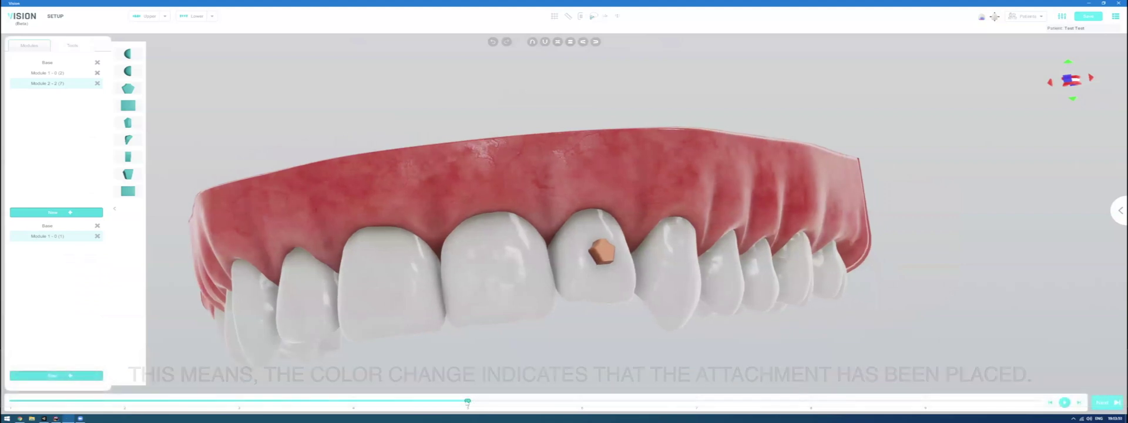
pyautogui.moveTo(468, 402); pyautogui.dragTo(162, 413)
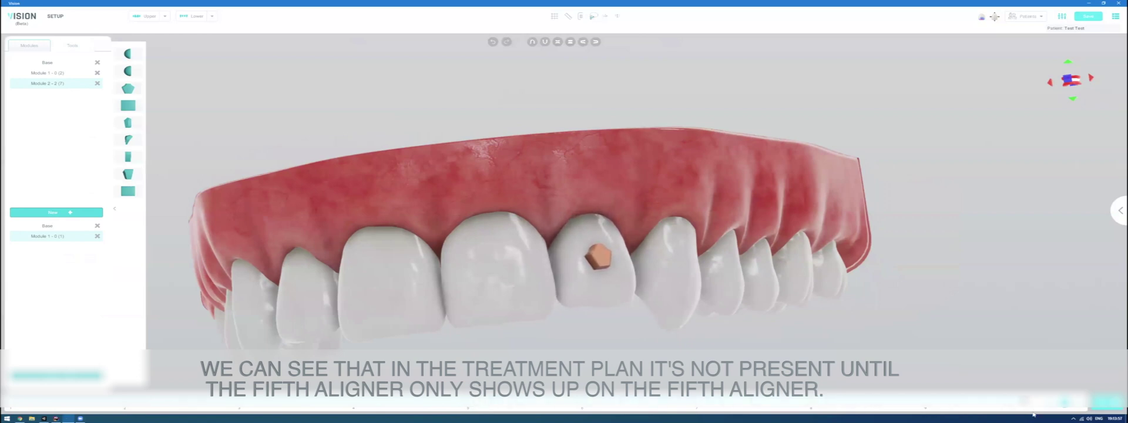
pyautogui.moveTo(986, 408); pyautogui.dragTo(743, 407)
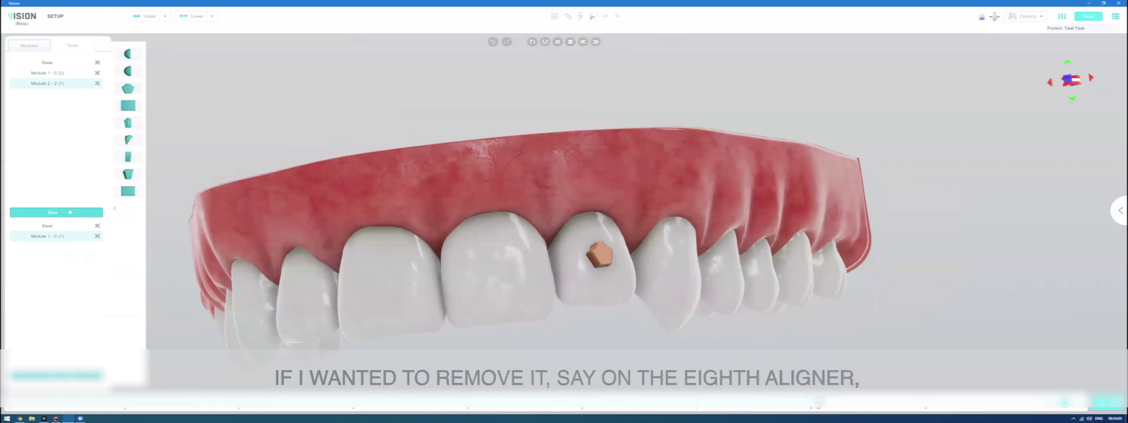
pyautogui.click(602, 254)
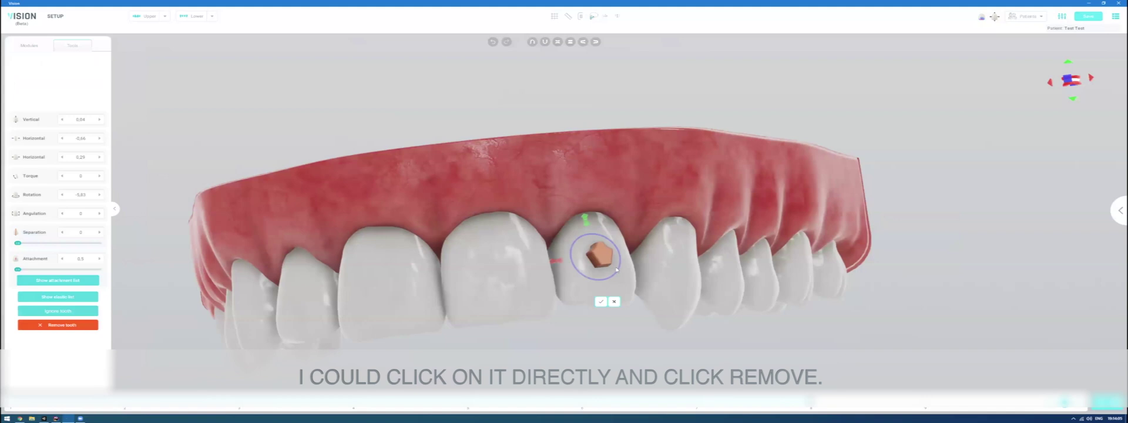
pyautogui.click(614, 302)
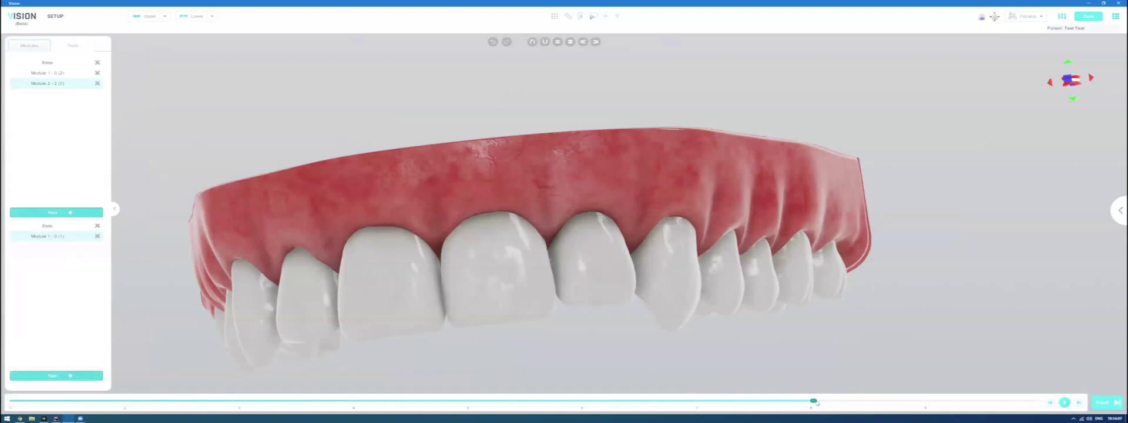
pyautogui.moveTo(766, 402); pyautogui.dragTo(360, 409)
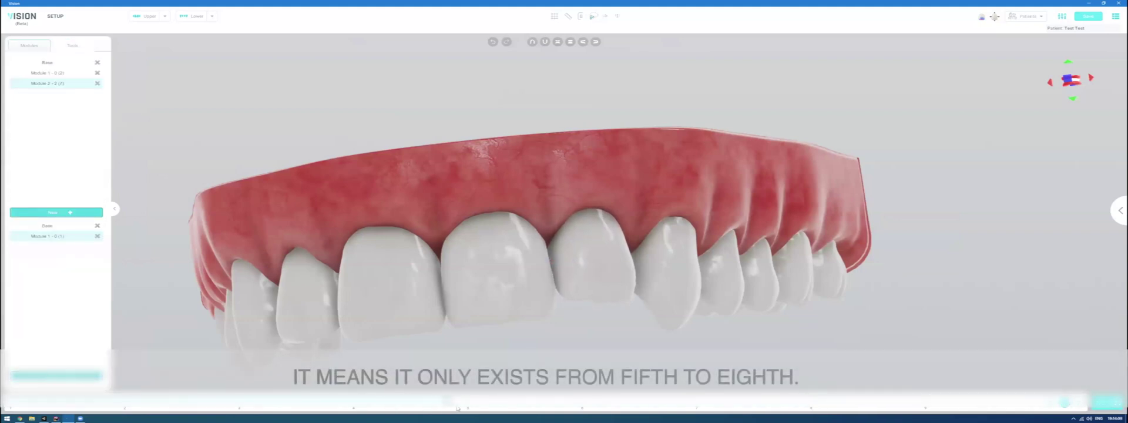
pyautogui.moveTo(471, 407); pyautogui.dragTo(657, 411)
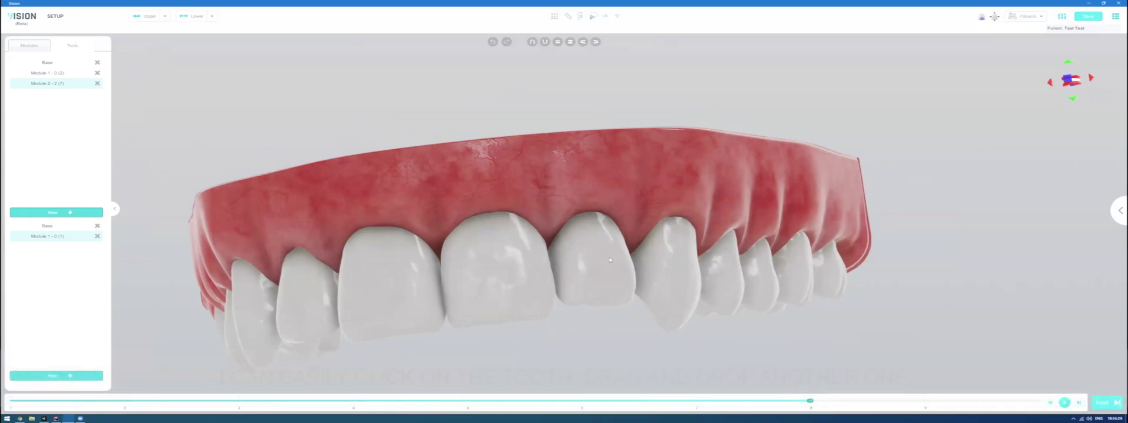
pyautogui.click(588, 251)
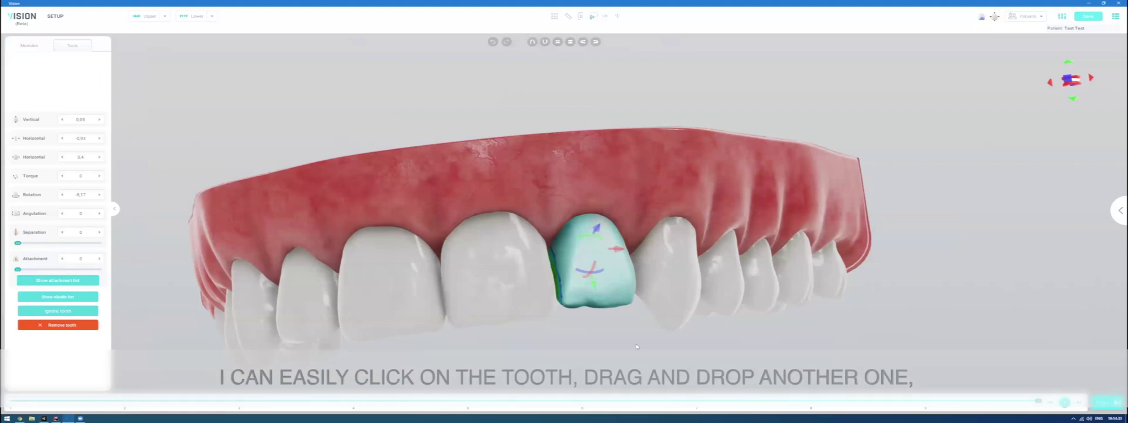
pyautogui.click(811, 402)
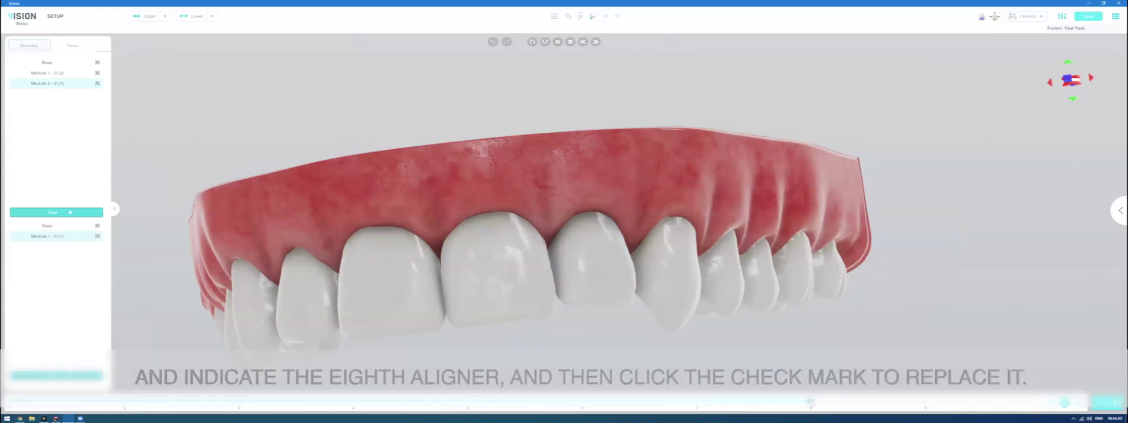
# - Start an inter-proximal reduction (IPR) cut between the upper left lateral incisor and the canine
pyautogui.moveTo(658, 224); pyautogui.dragTo(590, 249)
pyautogui.moveTo(444, 314); pyautogui.dragTo(573, 237)
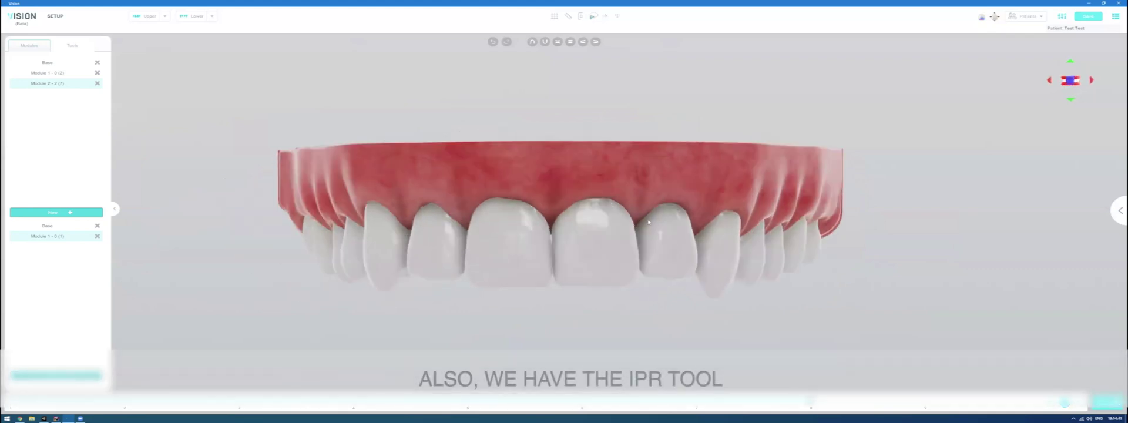
pyautogui.moveTo(649, 222); pyautogui.dragTo(597, 235)
pyautogui.click(605, 231)
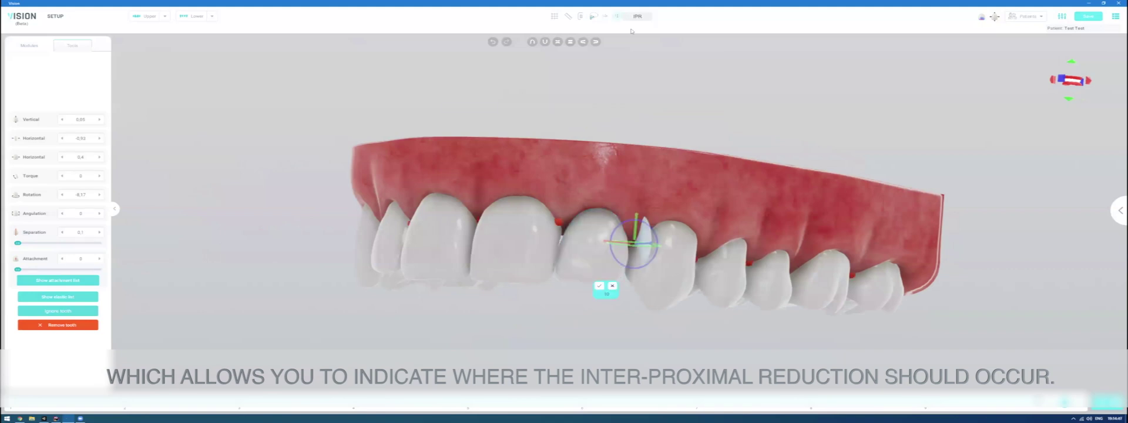
pyautogui.moveTo(639, 239); pyautogui.dragTo(558, 218)
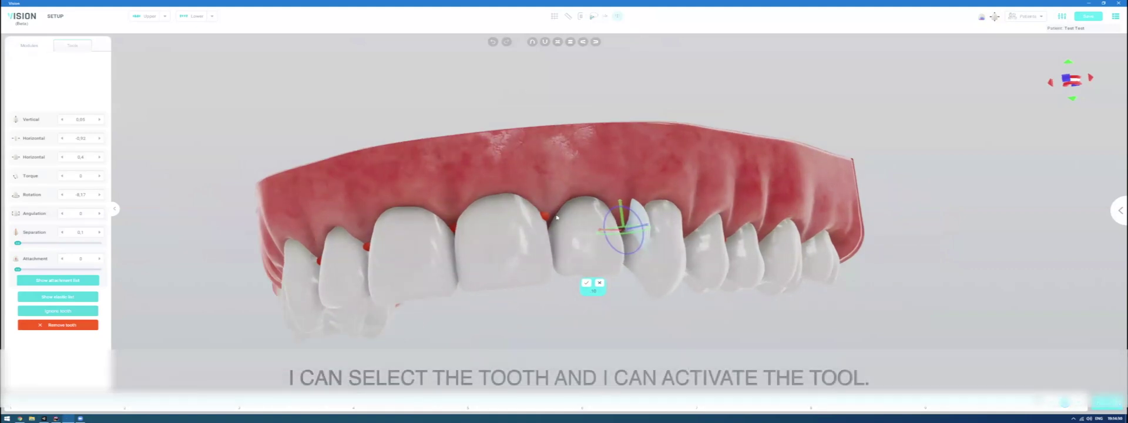
pyautogui.moveTo(642, 33); pyautogui.dragTo(613, 43)
pyautogui.moveTo(563, 276); pyautogui.dragTo(549, 163)
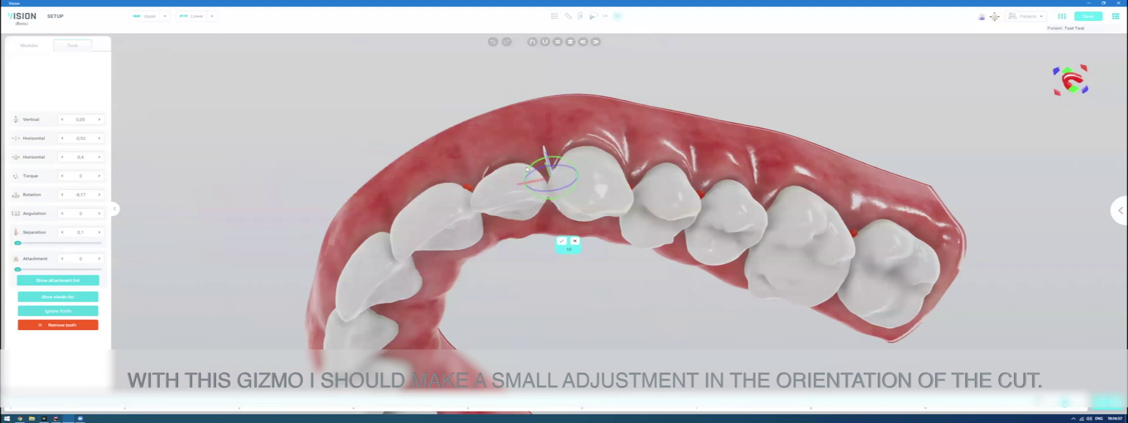
# - Shift the IPR cut slightly toward the lateral incisor and apply it with a separation of 0.51 mm
pyautogui.moveTo(546, 180); pyautogui.dragTo(539, 182)
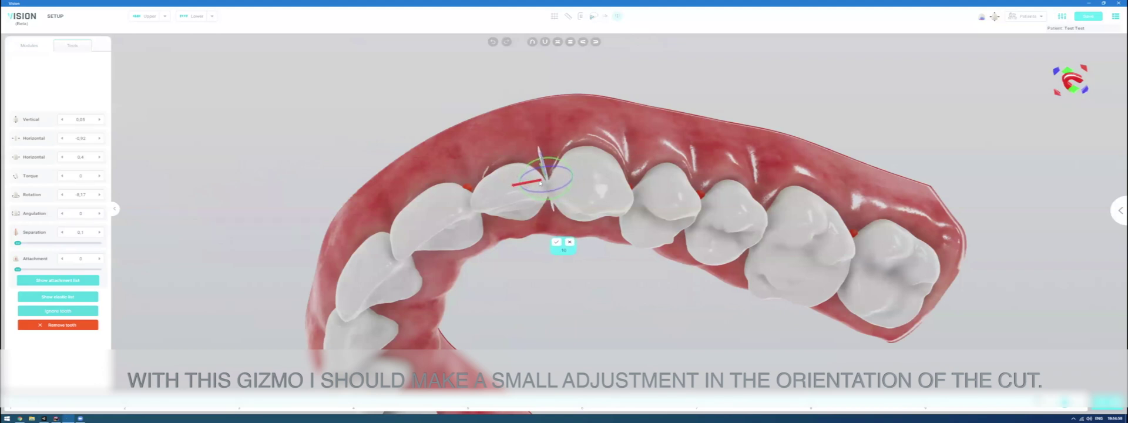
pyautogui.moveTo(595, 147); pyautogui.dragTo(539, 224)
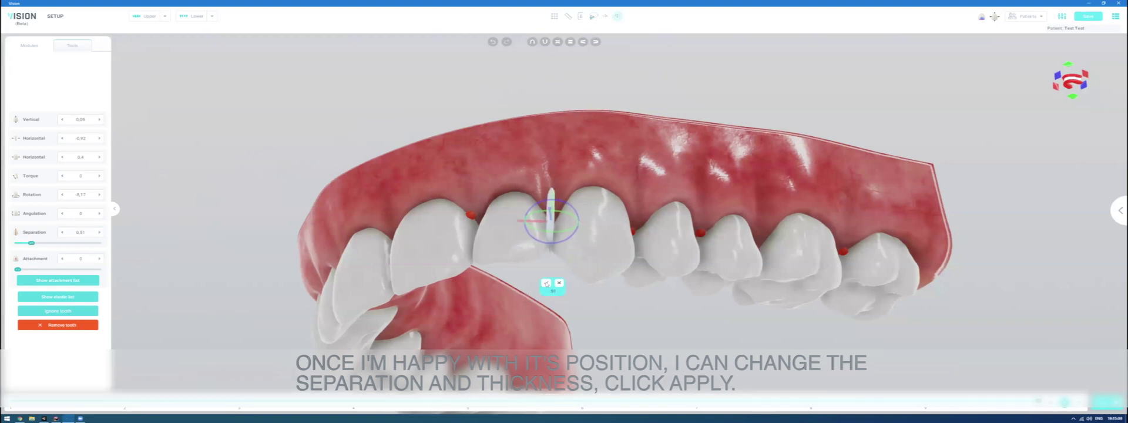
pyautogui.click(547, 283)
pyautogui.moveTo(543, 199); pyautogui.dragTo(619, 205, button='middle')
pyautogui.scroll(-3, 635, 266)
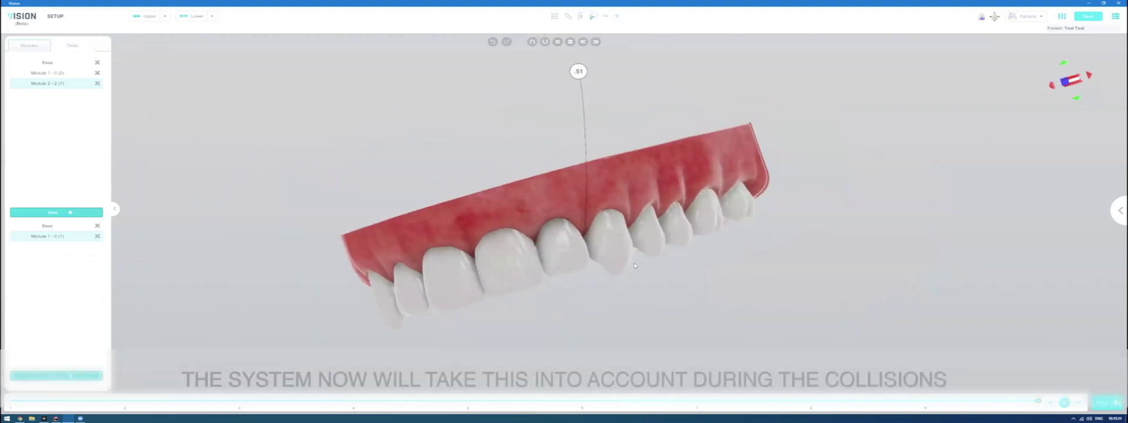
pyautogui.moveTo(635, 266); pyautogui.dragTo(565, 256)
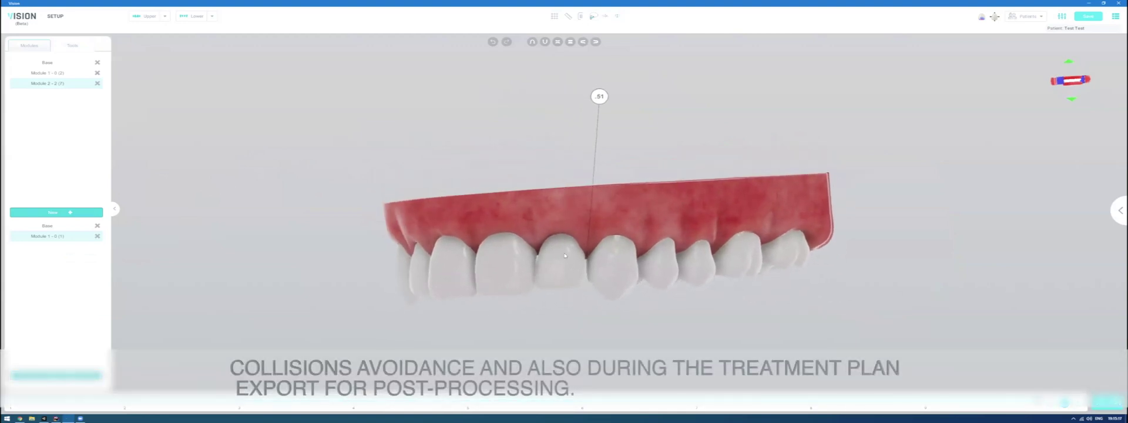
pyautogui.moveTo(629, 245); pyautogui.dragTo(628, 254)
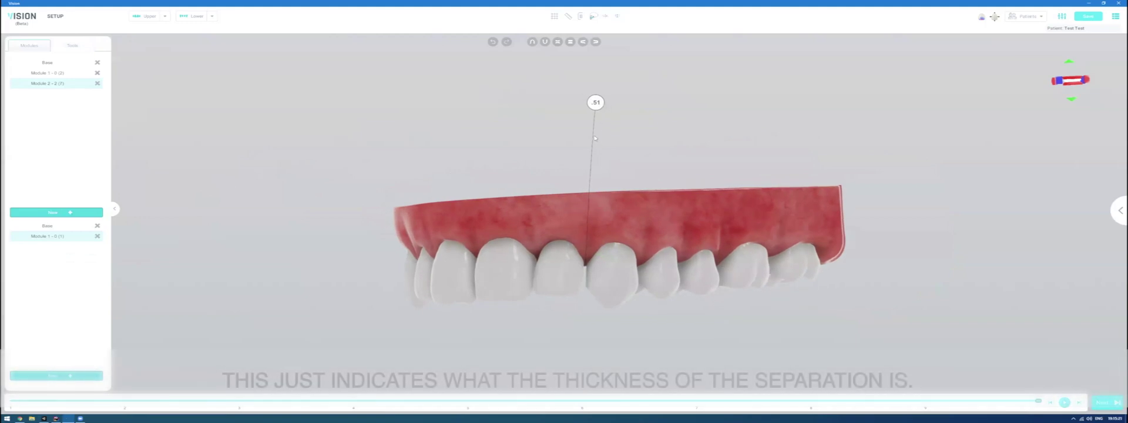